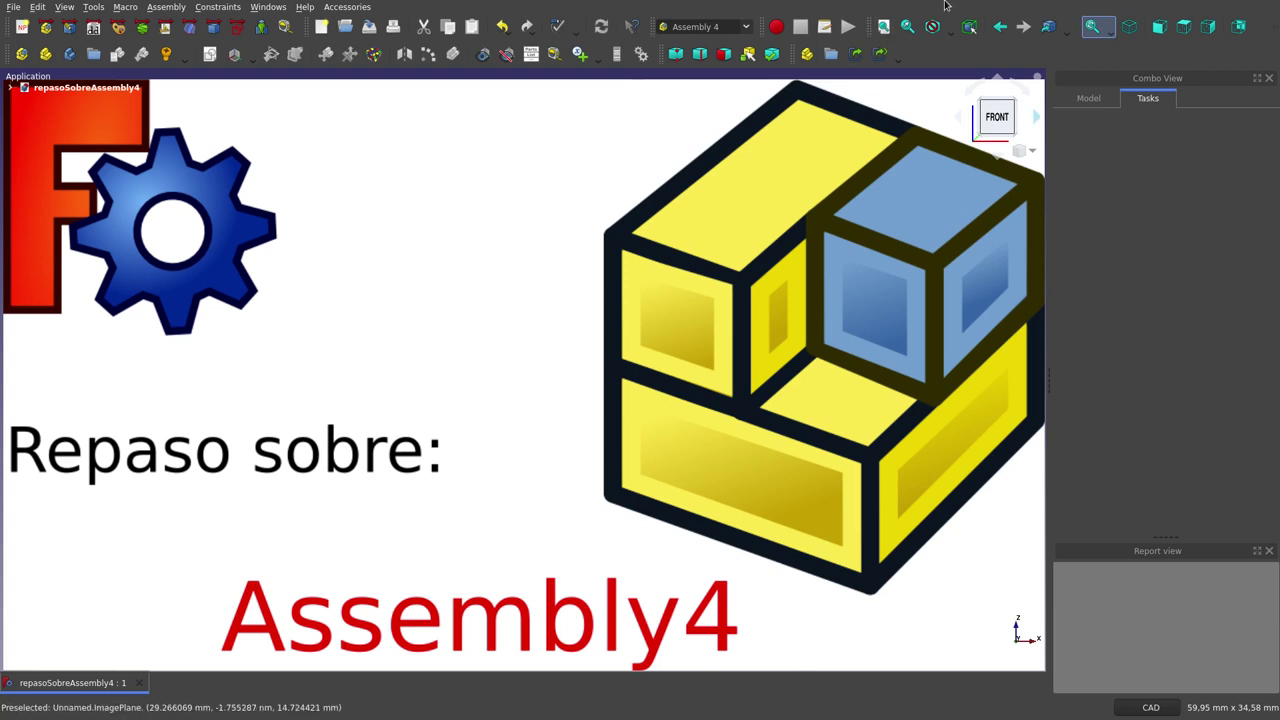
Delete the title image and add a new Assembly4 Model with its Parts folder
click(487, 378)
key(Delete)
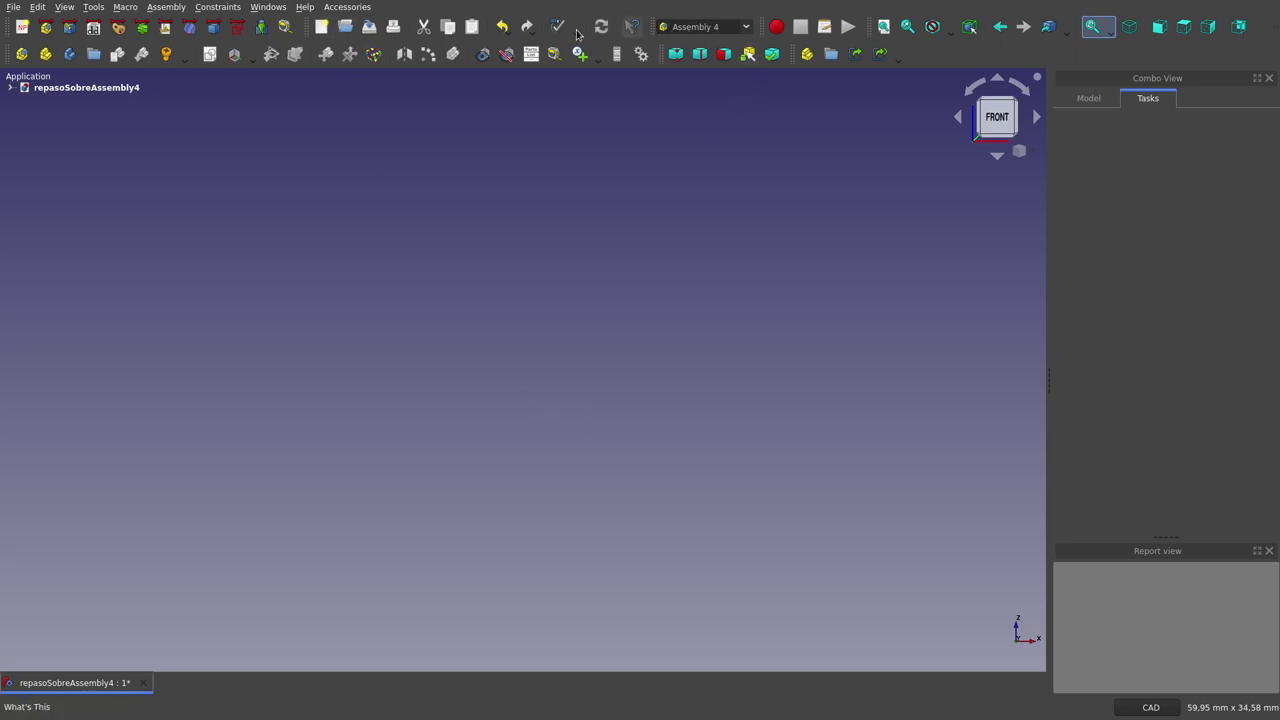
click(10, 88)
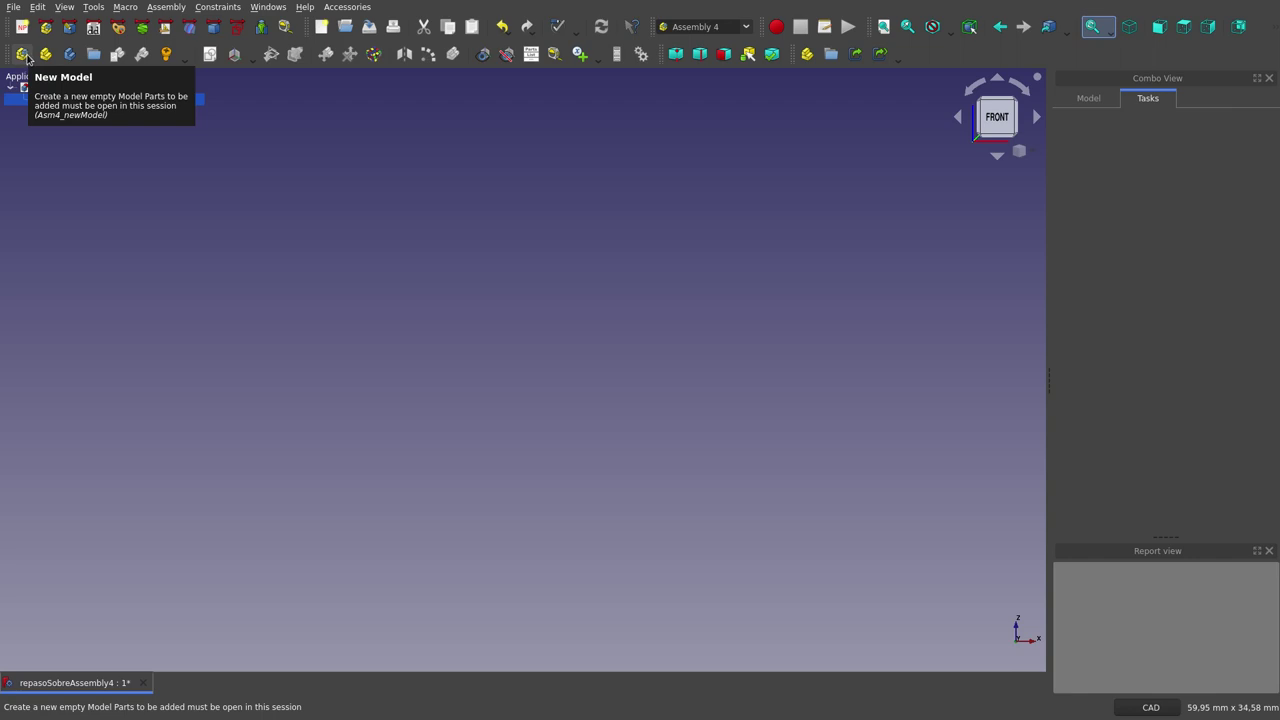
click(27, 58)
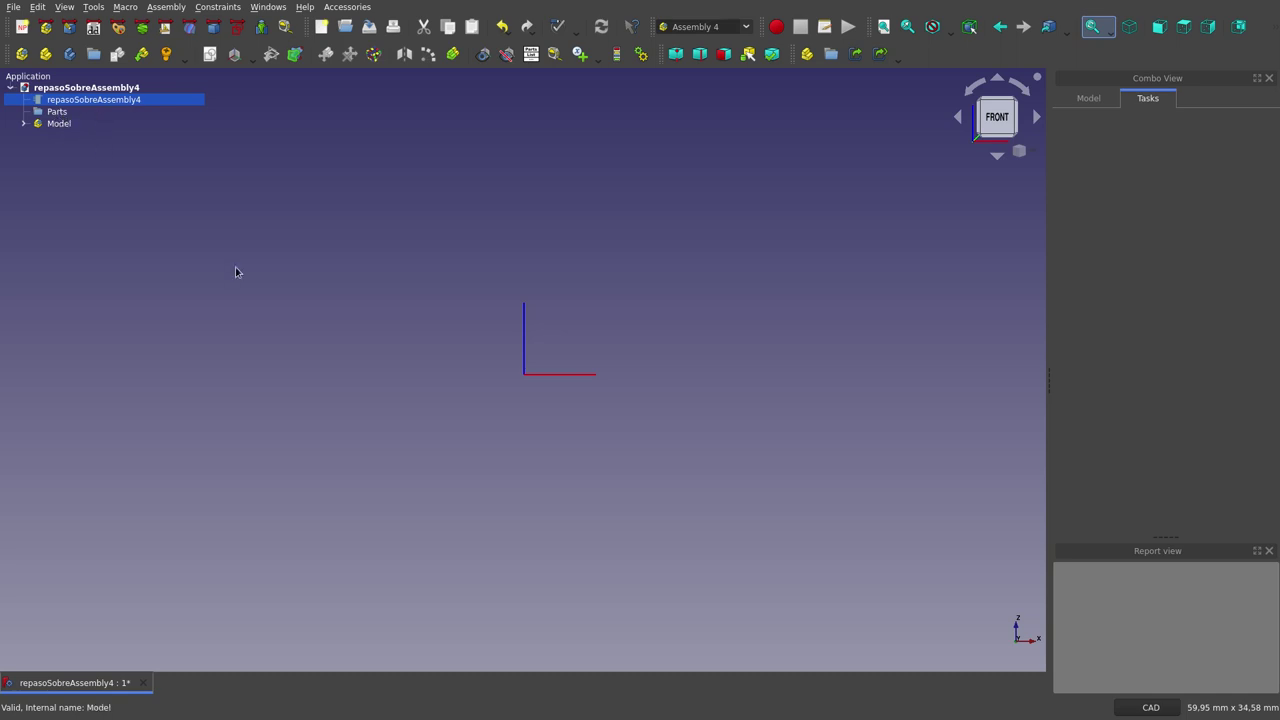
click(601, 335)
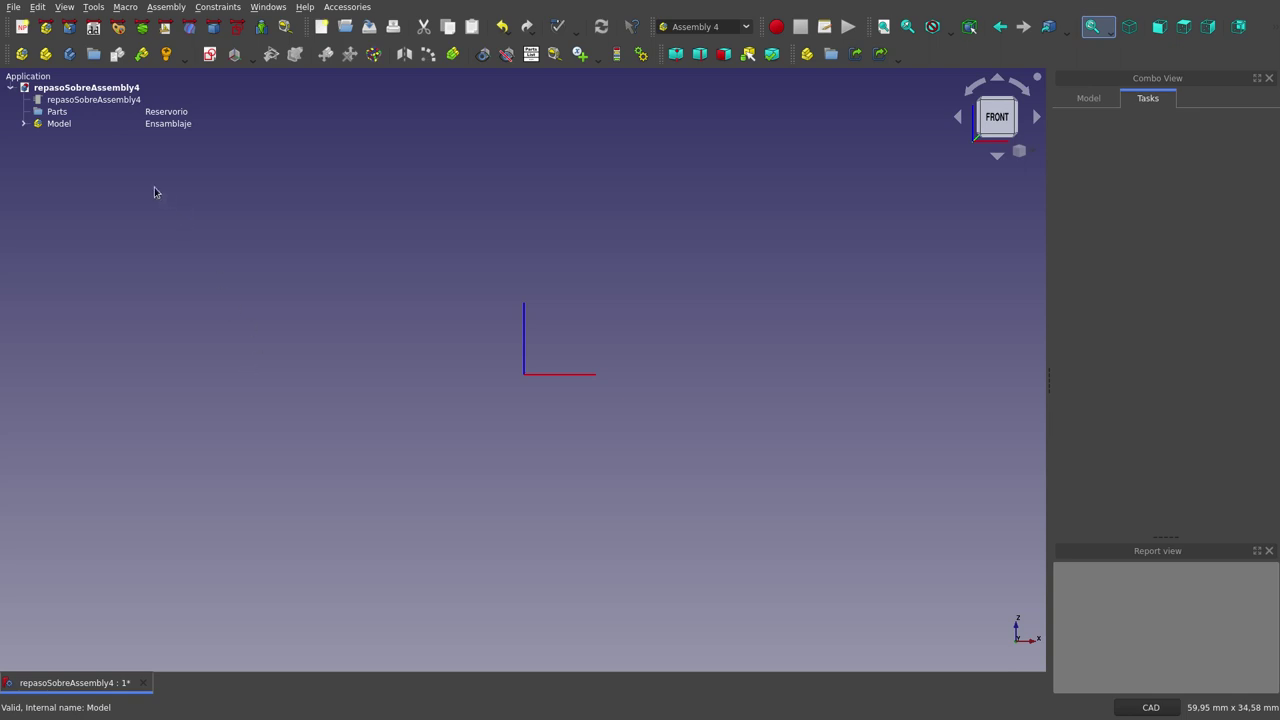
Create a new Assembly4 part named liston
click(46, 54)
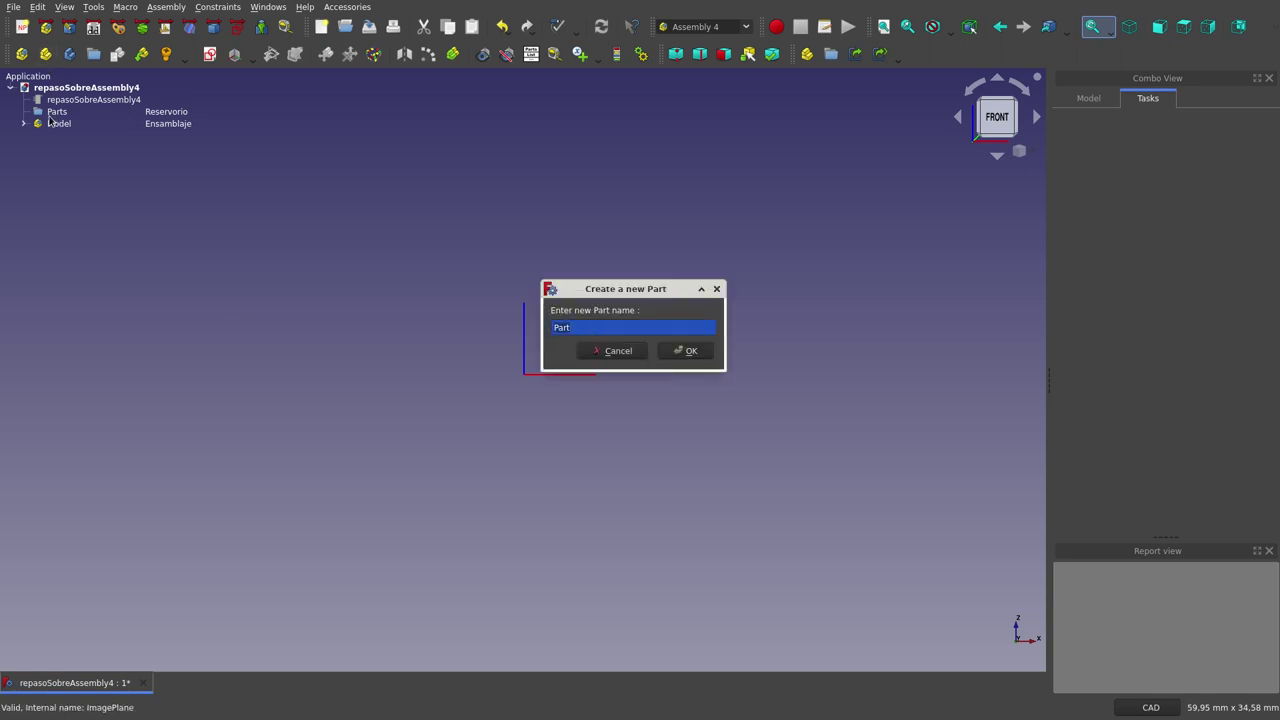
text(lis)
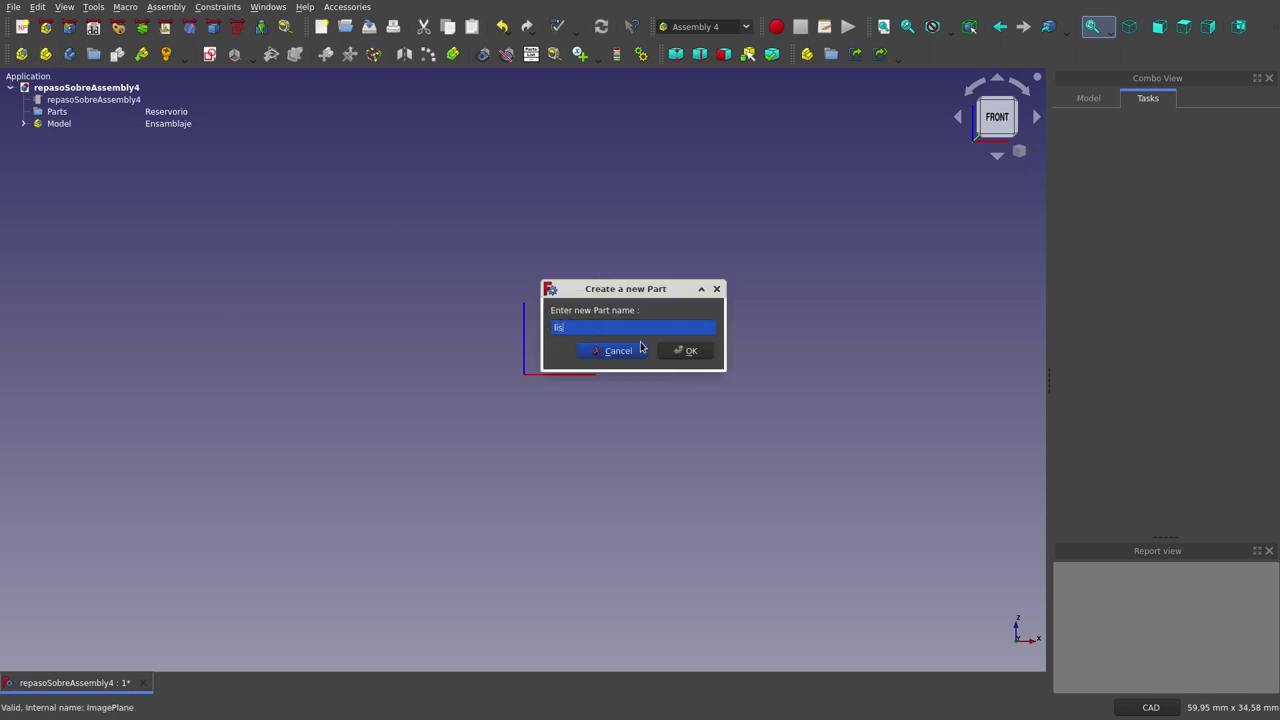
text(ton)
click(686, 352)
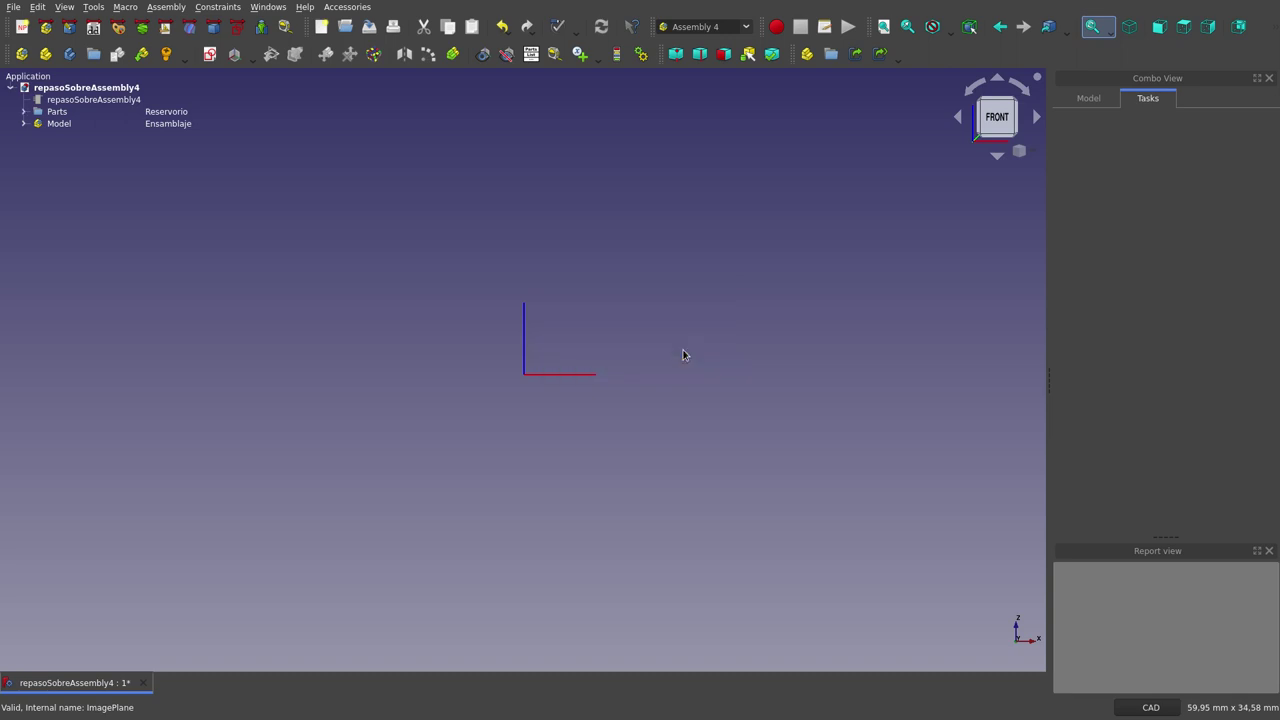
Add a new body named liston001 inside the liston part
click(23, 111)
click(37, 123)
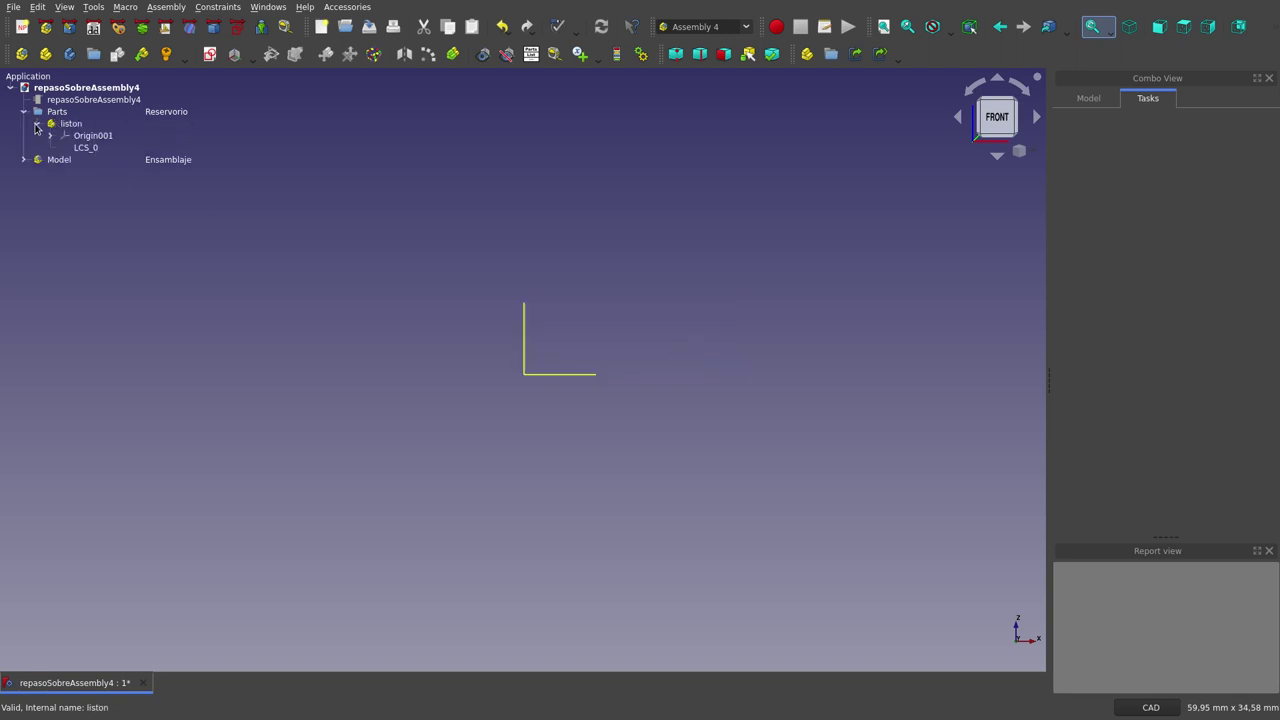
click(66, 124)
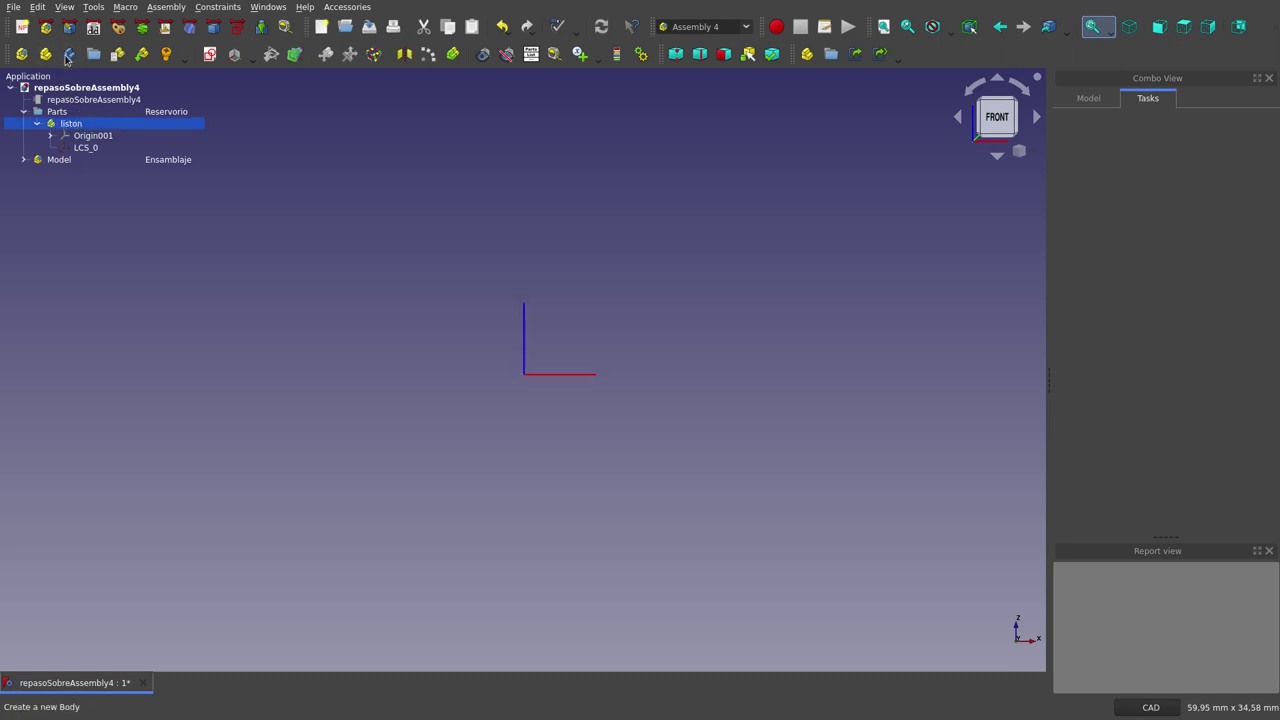
click(69, 54)
text(liston)
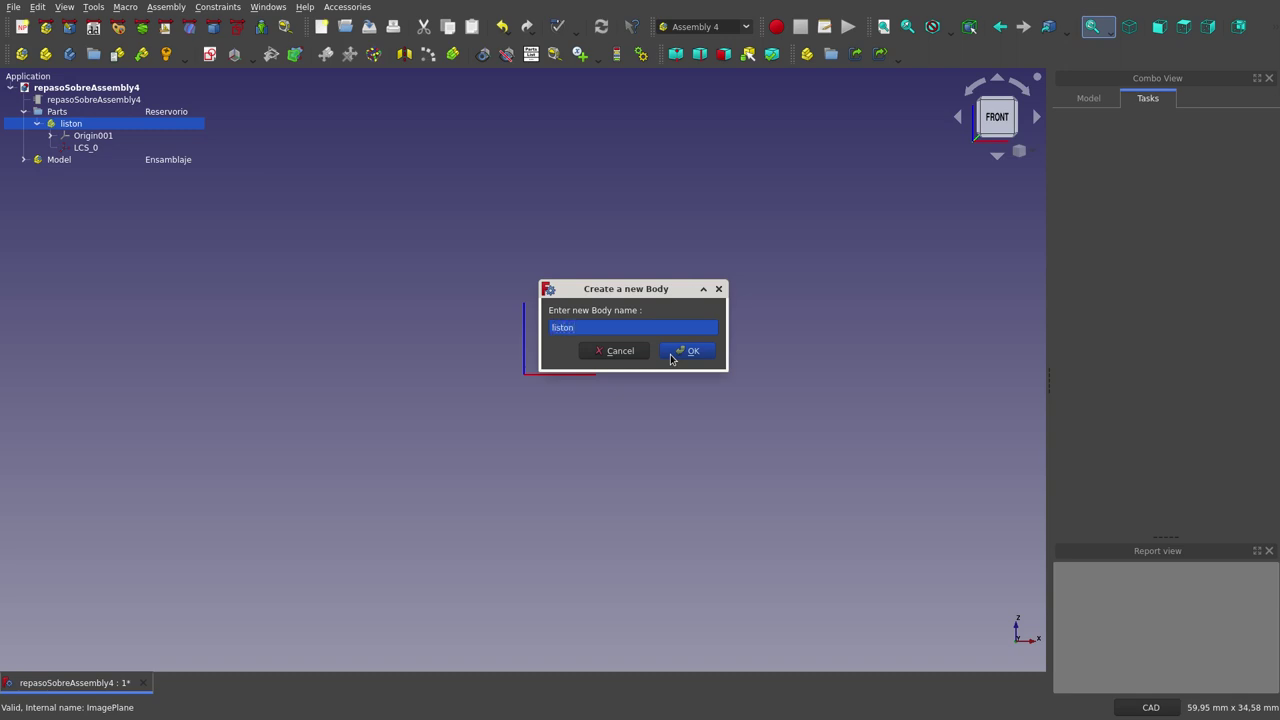
click(688, 351)
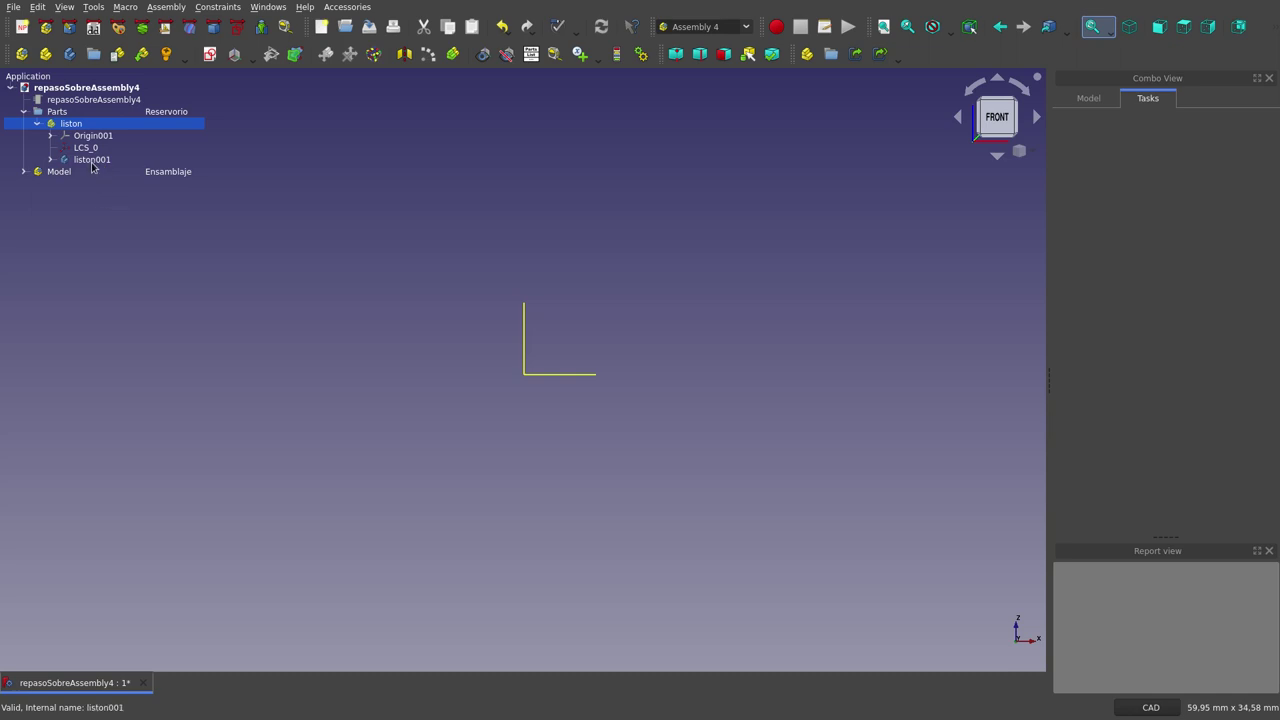
click(92, 162)
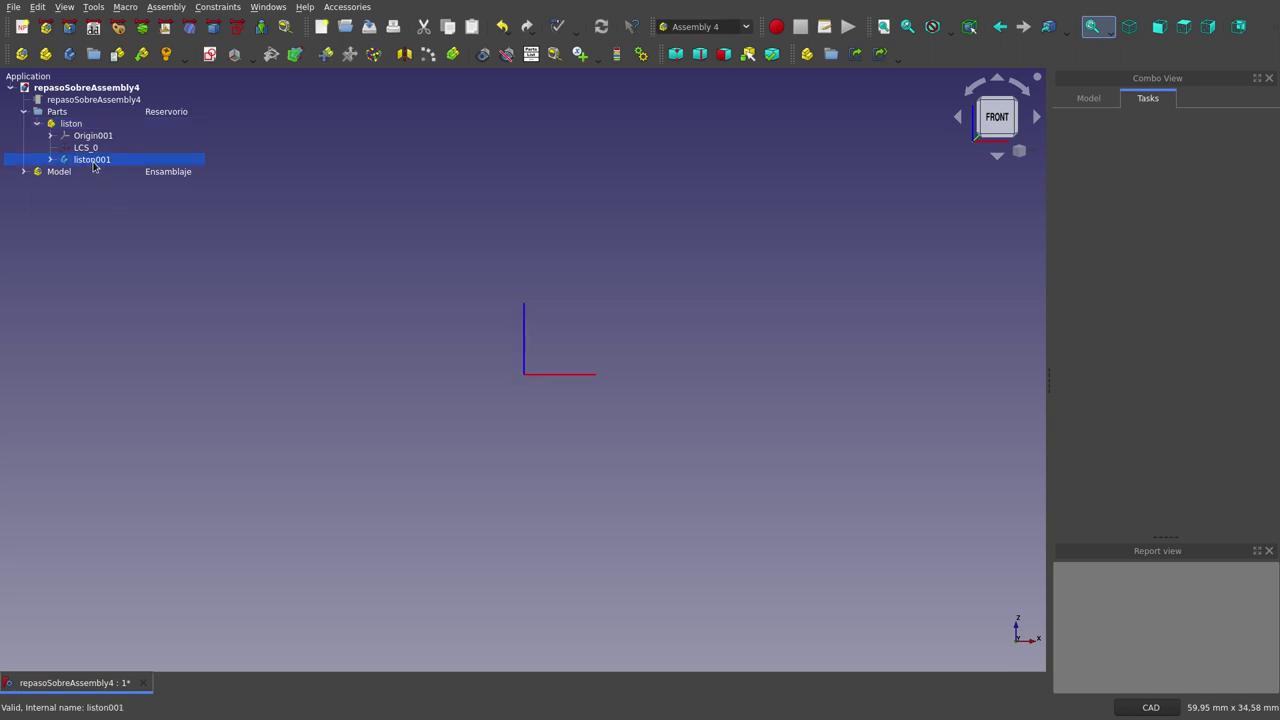
Create a new sketch in liston001, keeping the default name Sketch_1
click(211, 55)
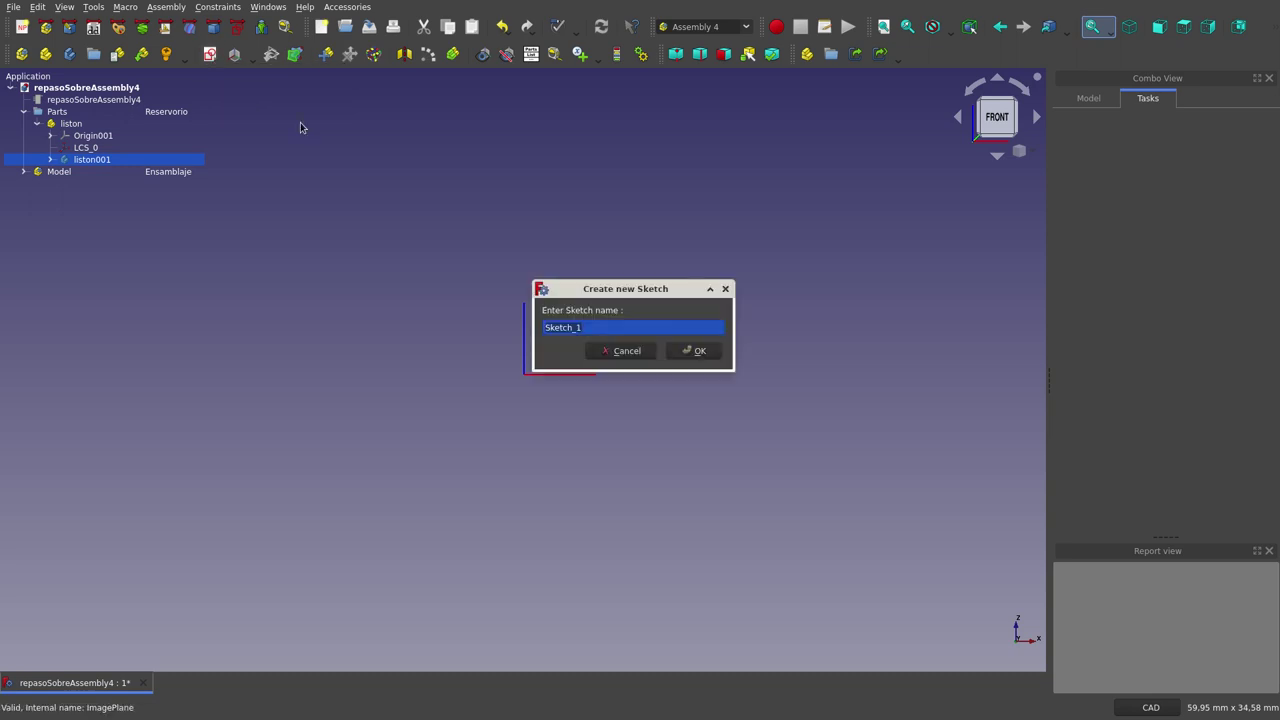
click(624, 351)
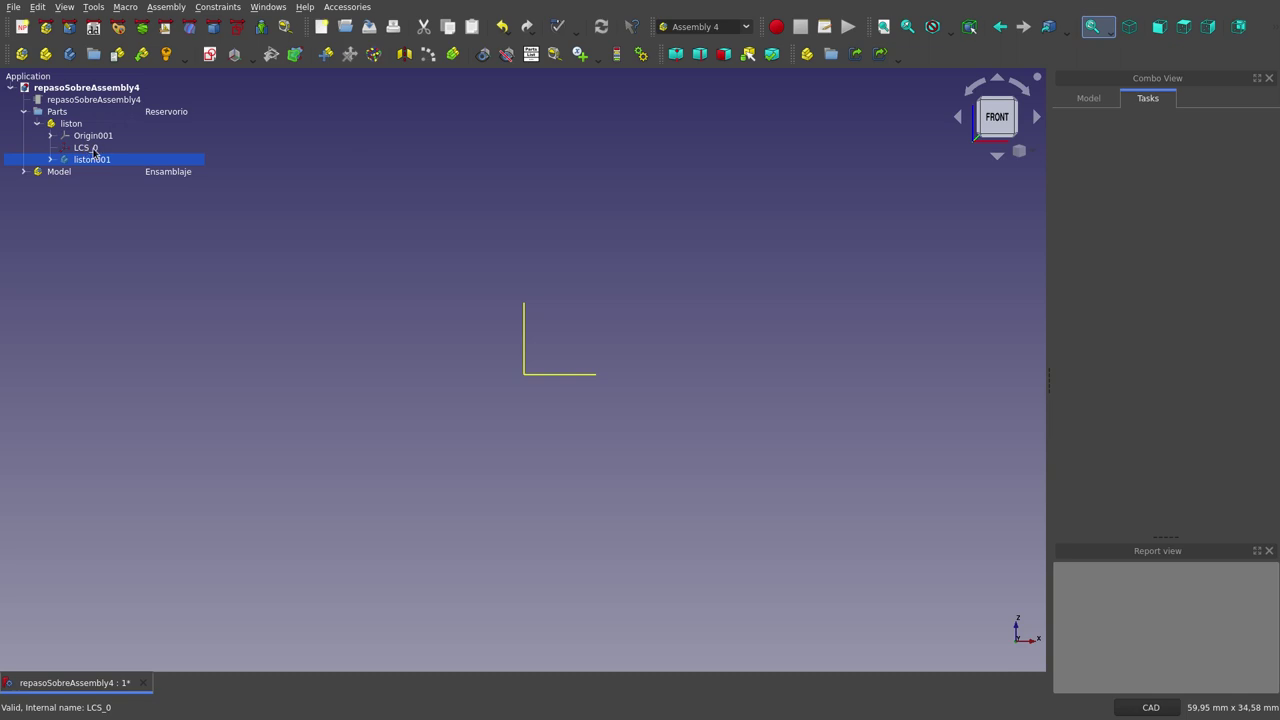
click(51, 161)
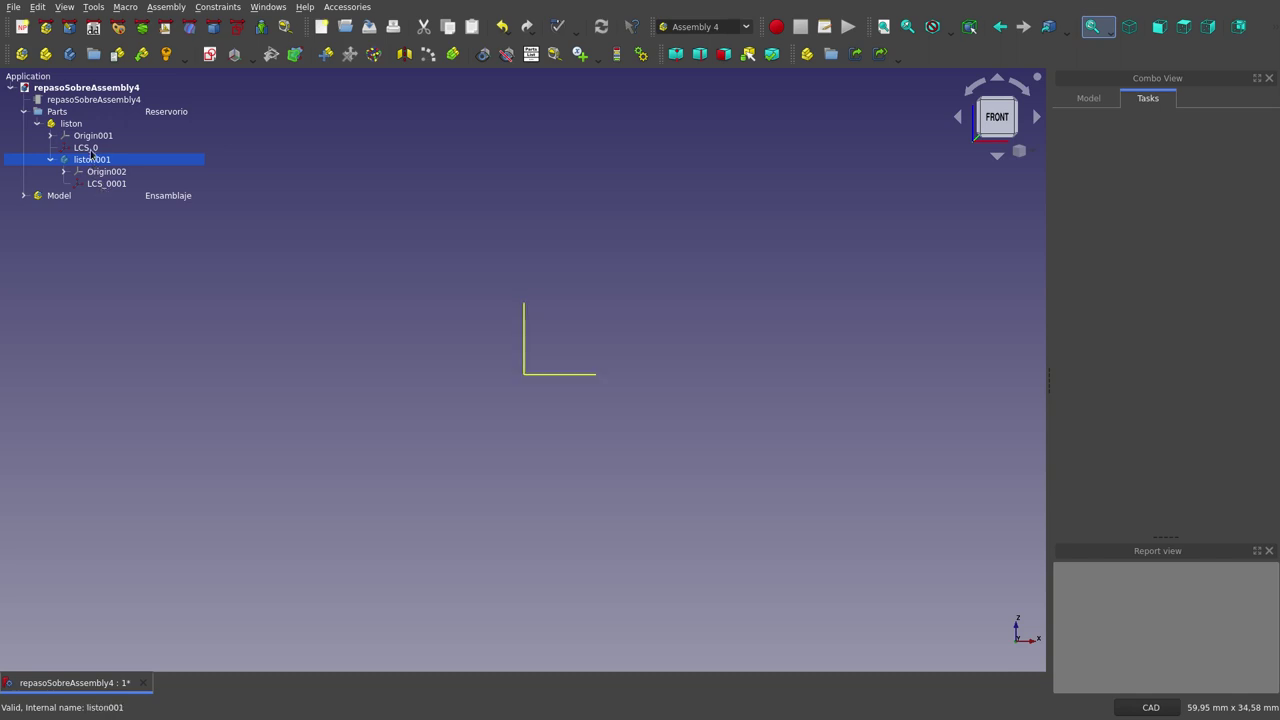
click(210, 58)
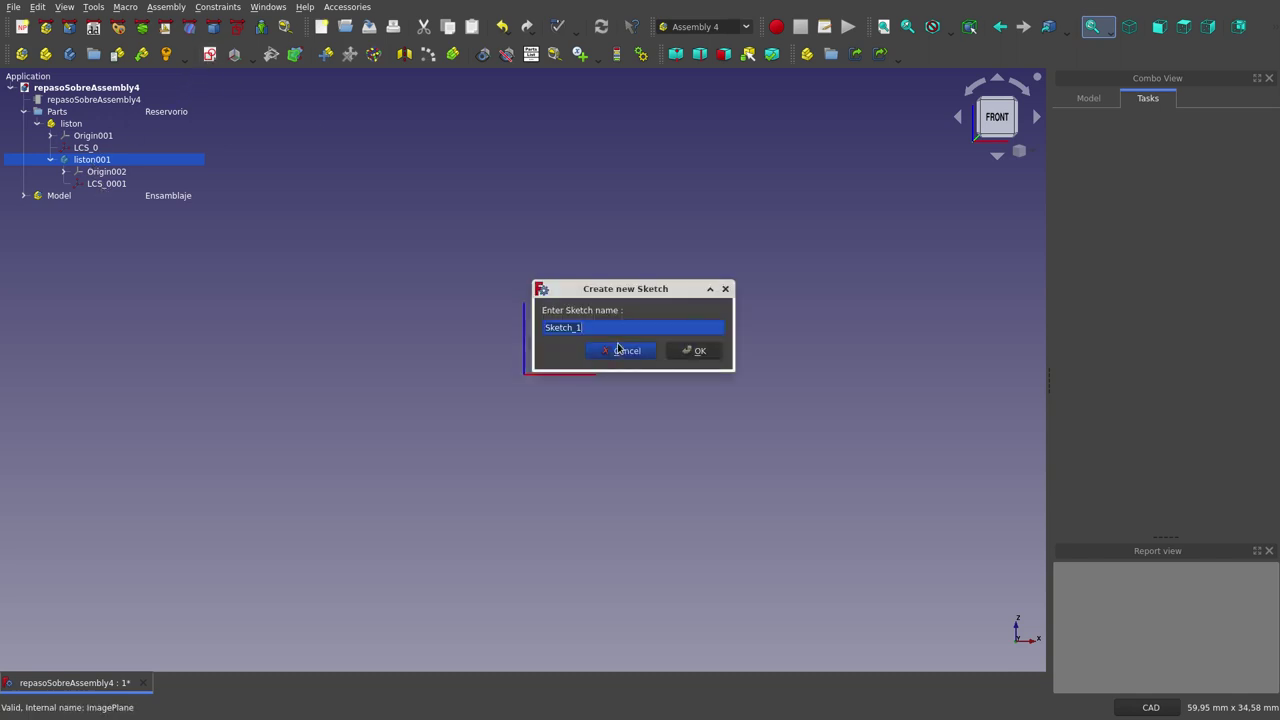
click(686, 352)
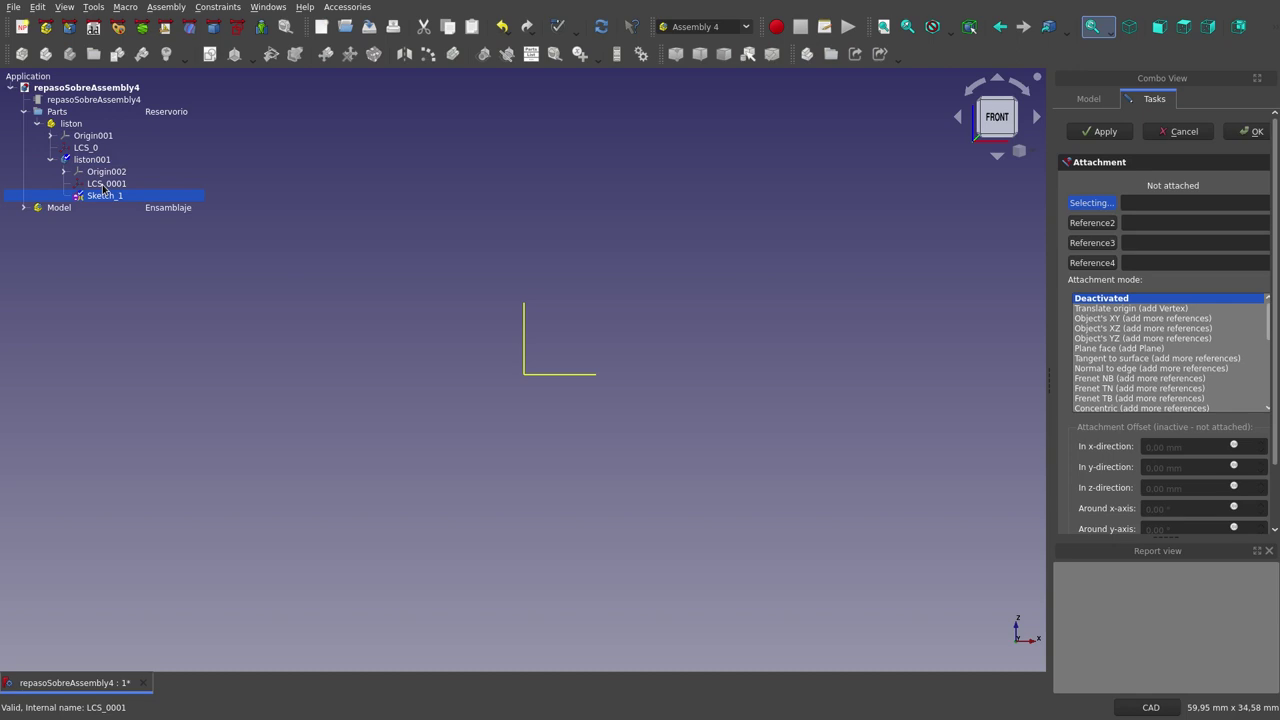
Attach Sketch_1 to LCS_0001 in Object's XY mode and view its rectangle profile
click(164, 188)
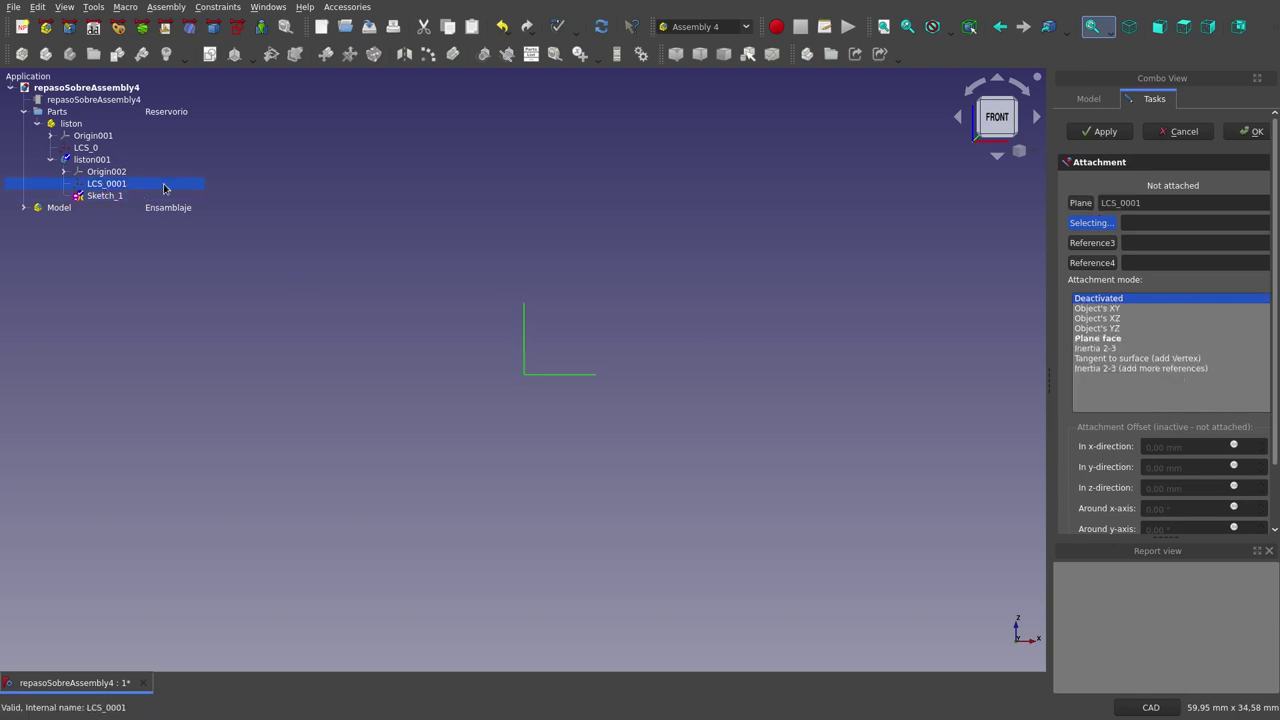
click(1104, 310)
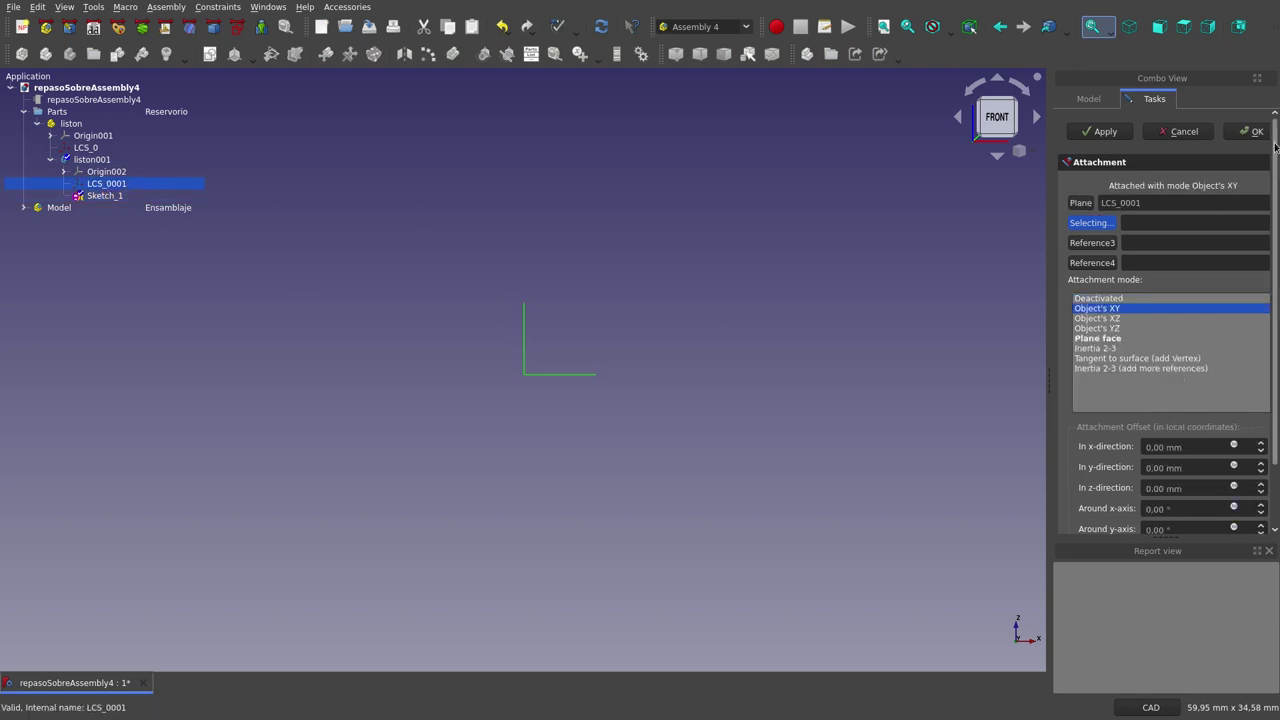
click(1250, 131)
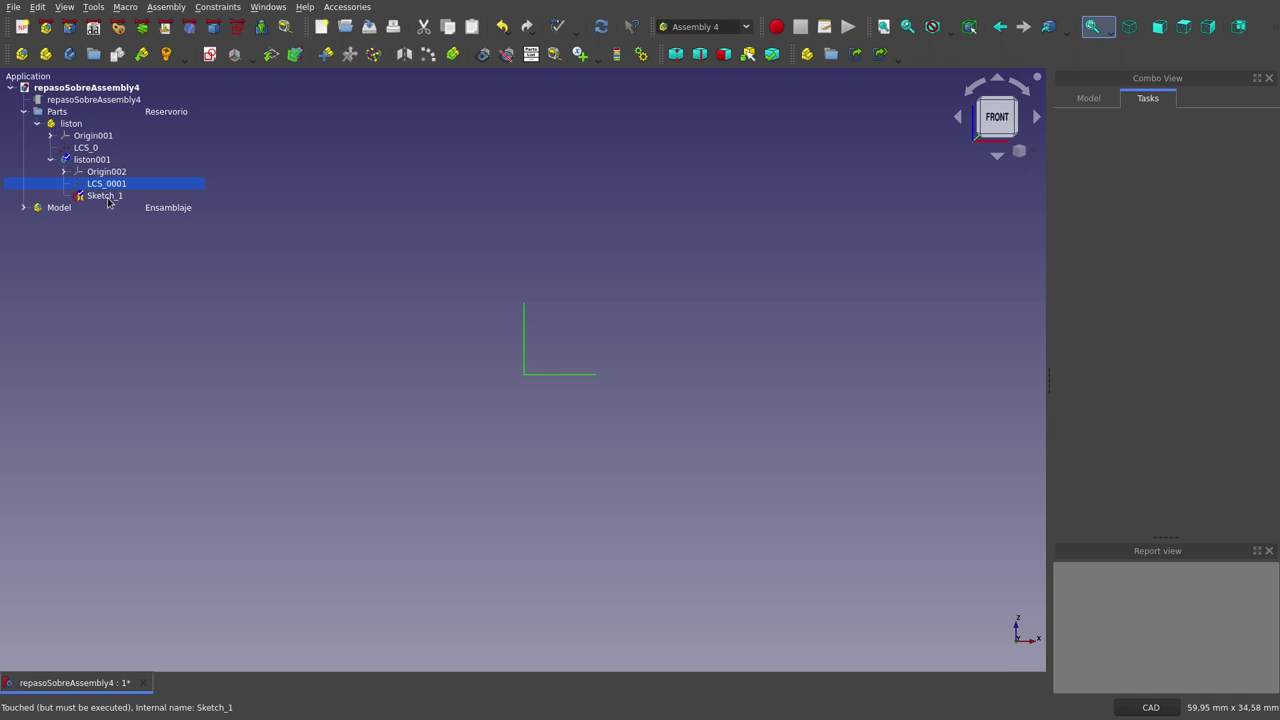
click(108, 196)
click(737, 268)
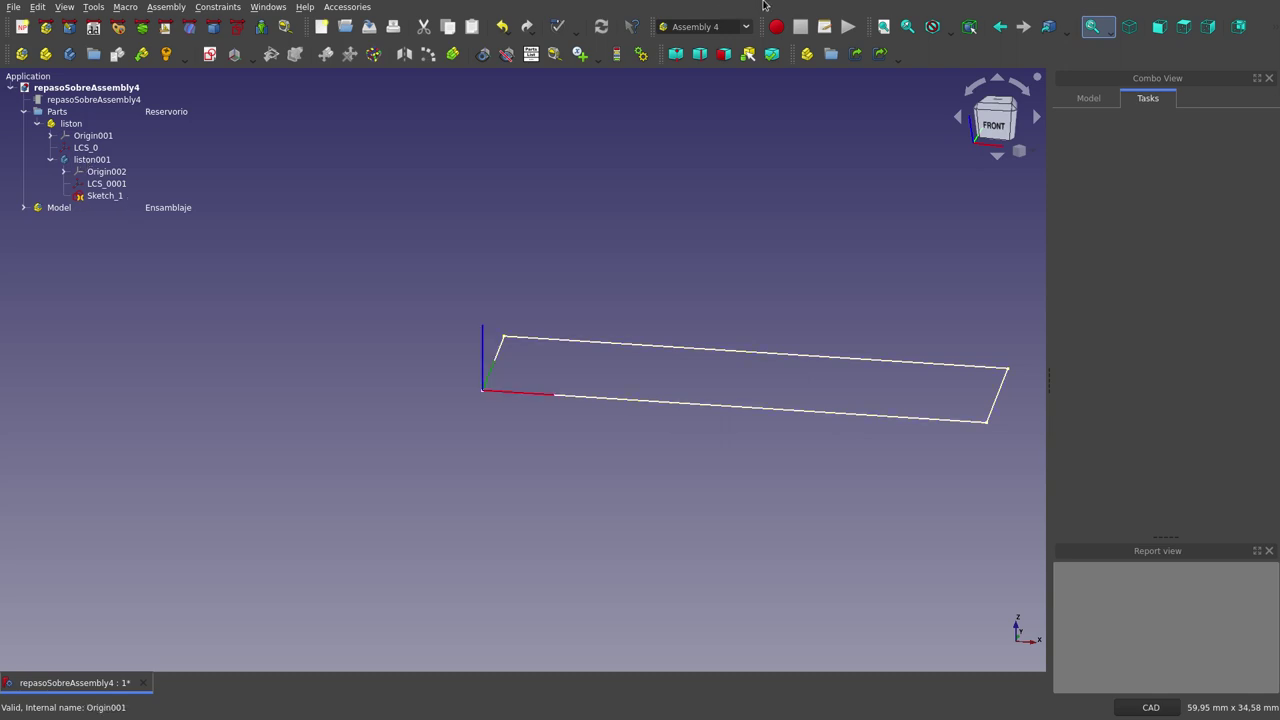
Activate liston001 and pad Sketch_1 by 5 mm into a solid bar
double_click(98, 163)
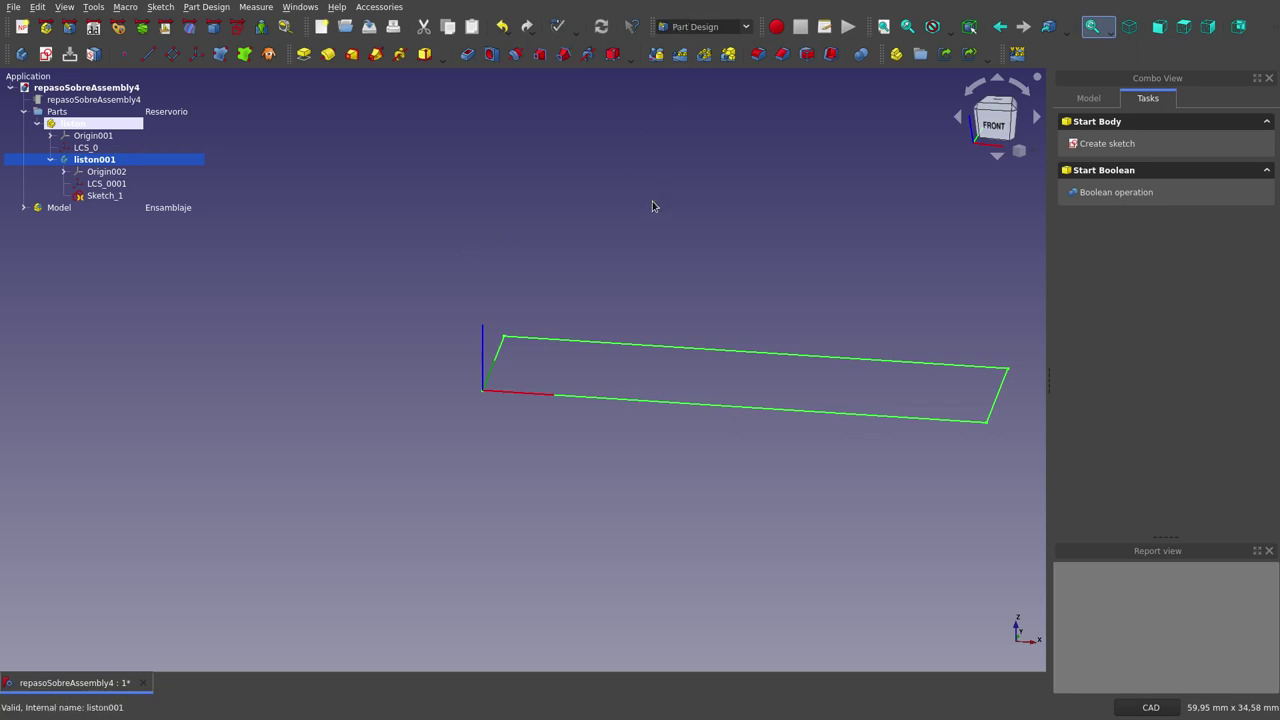
click(104, 197)
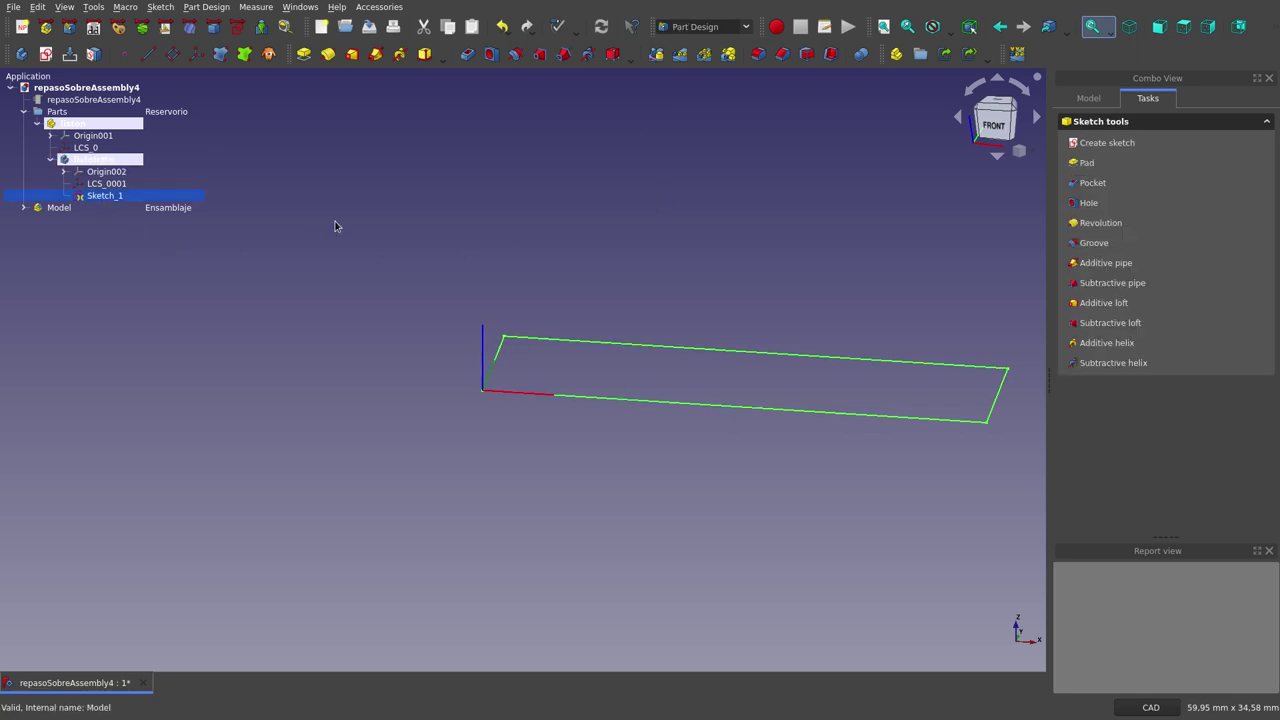
click(304, 54)
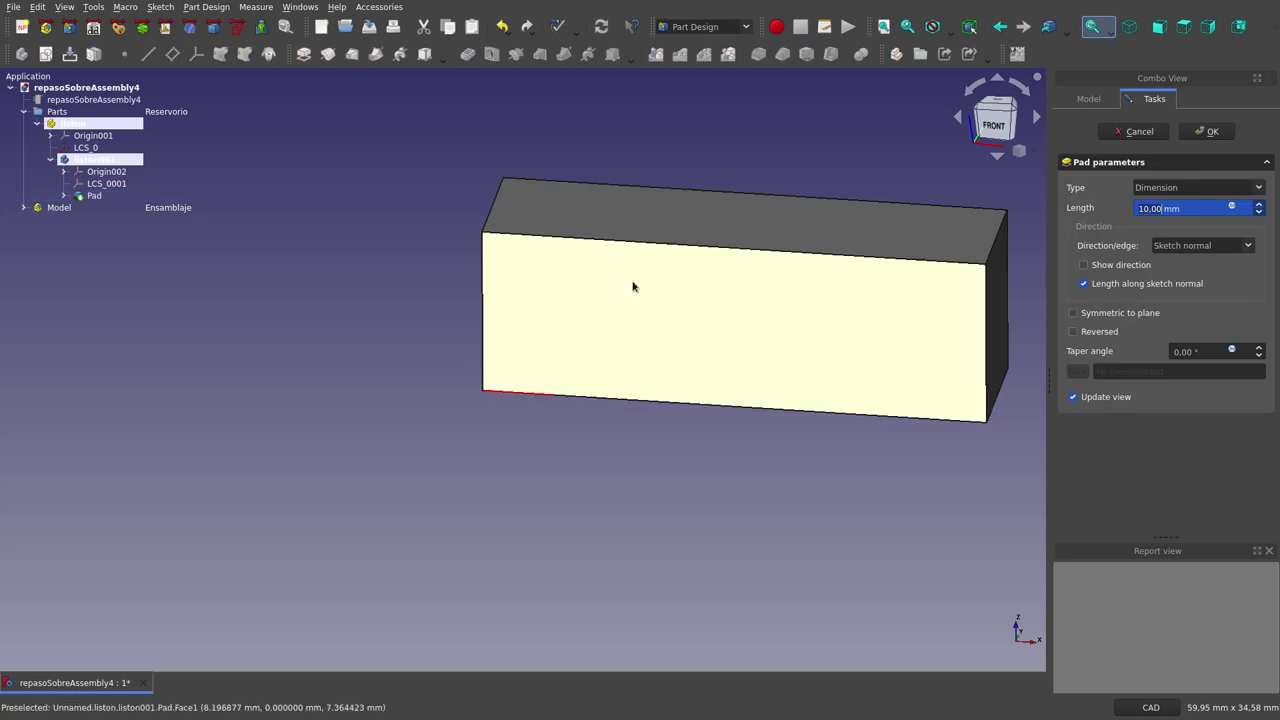
text(5)
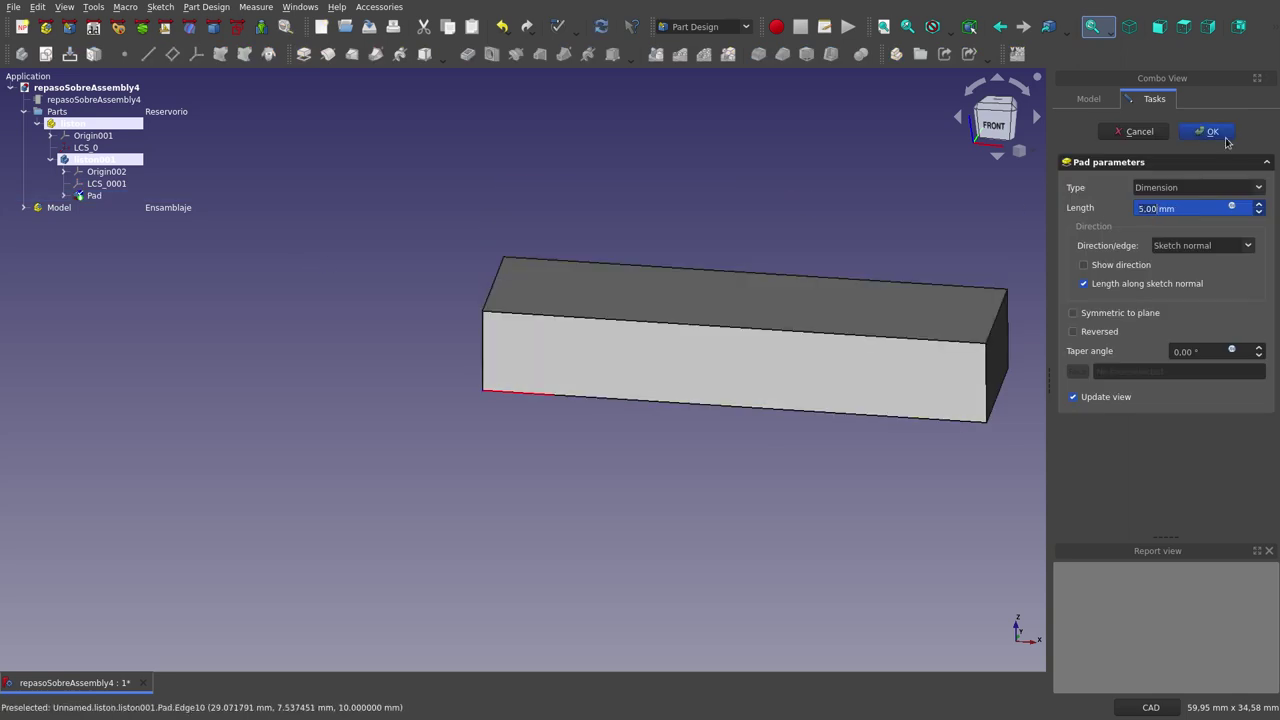
key(Return)
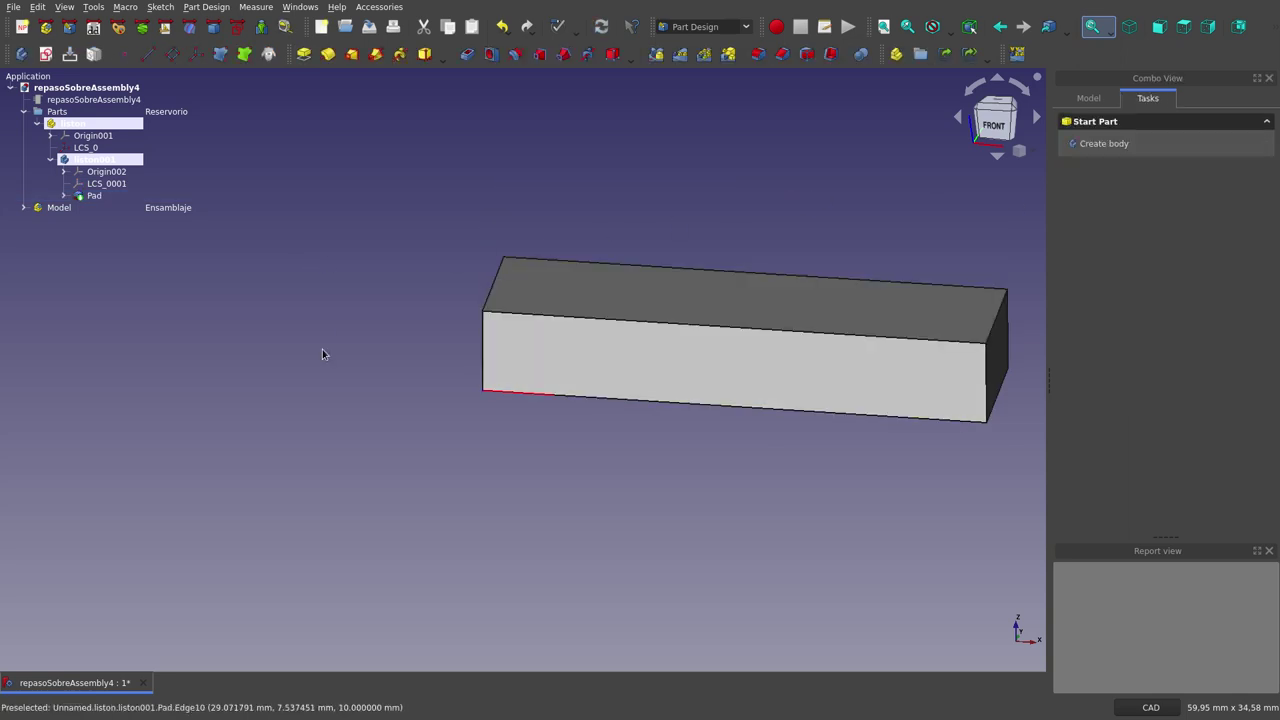
scroll(322, 349, down, 3)
scroll(507, 205, up, 2)
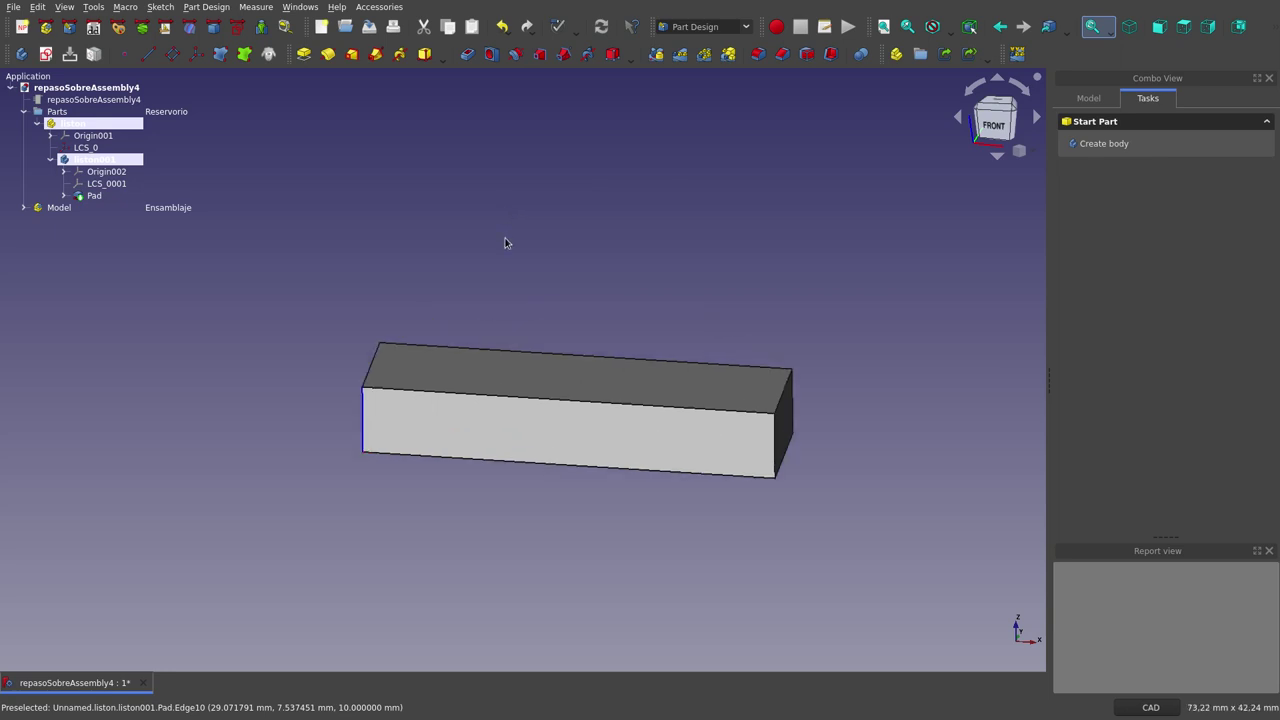
click(99, 165)
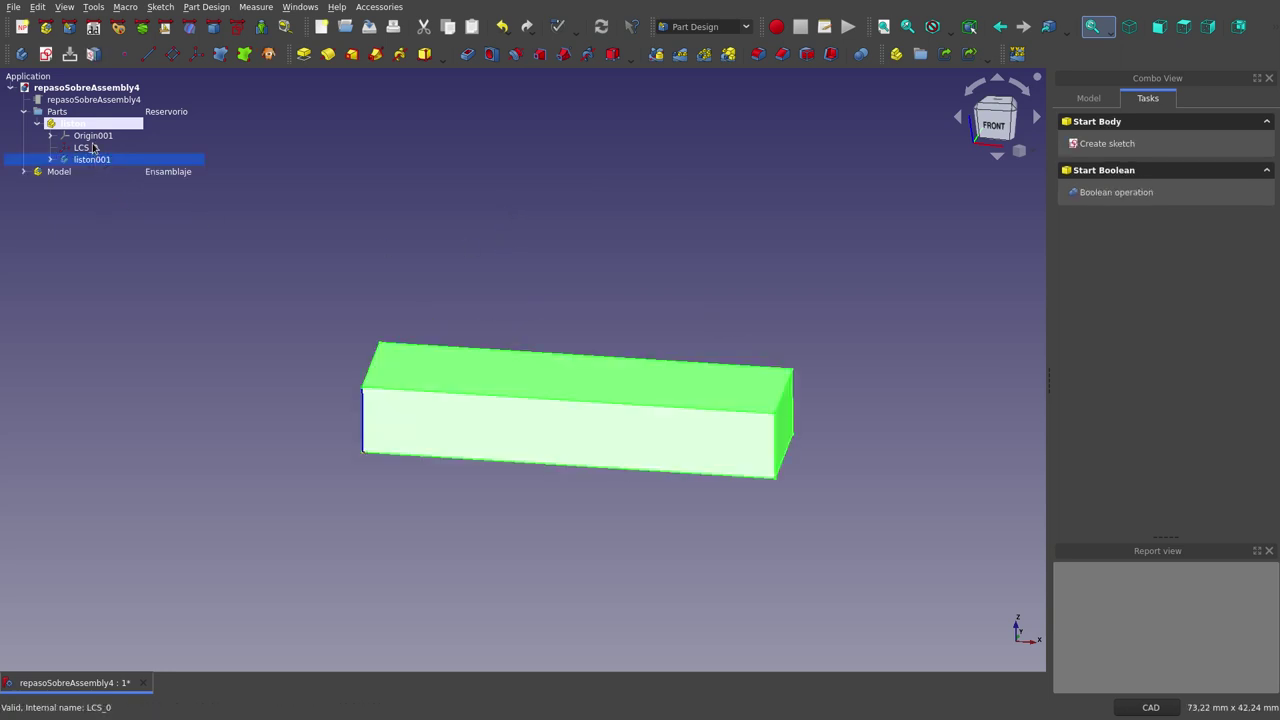
Confirm the part name liston, expand it, and select its LCS_0
key(Left)
key(Left)
click(577, 267)
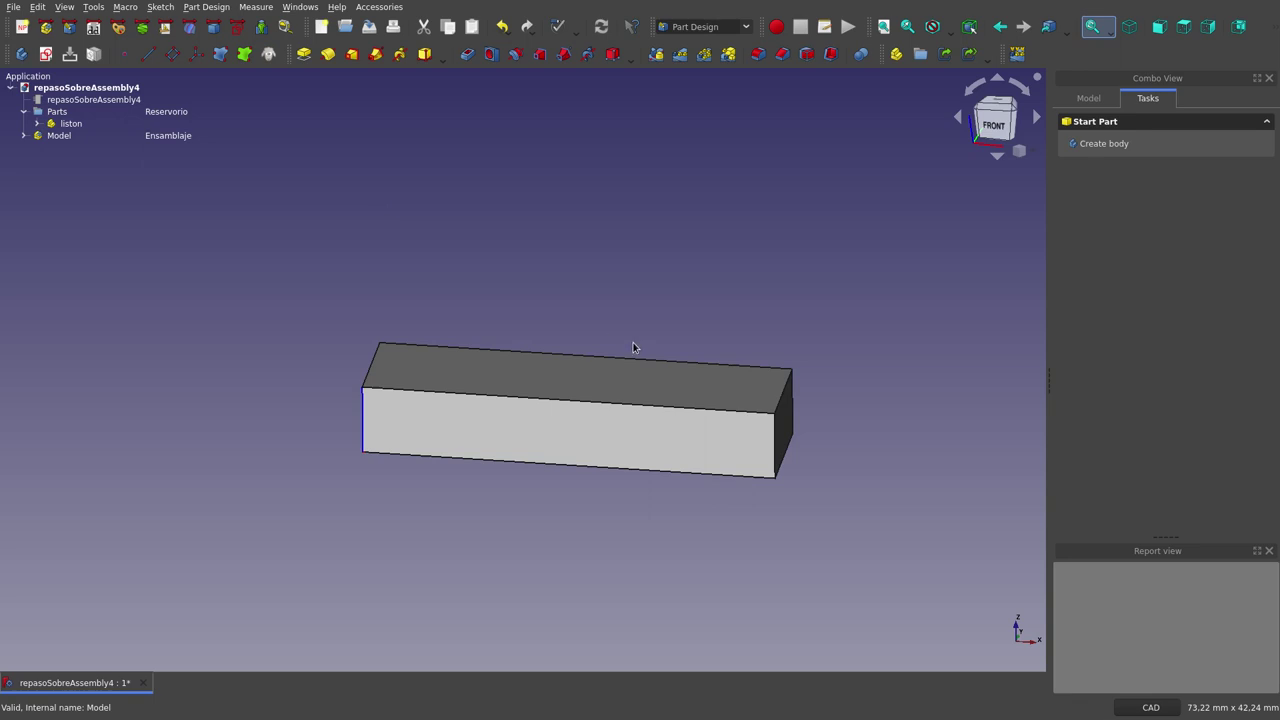
click(37, 123)
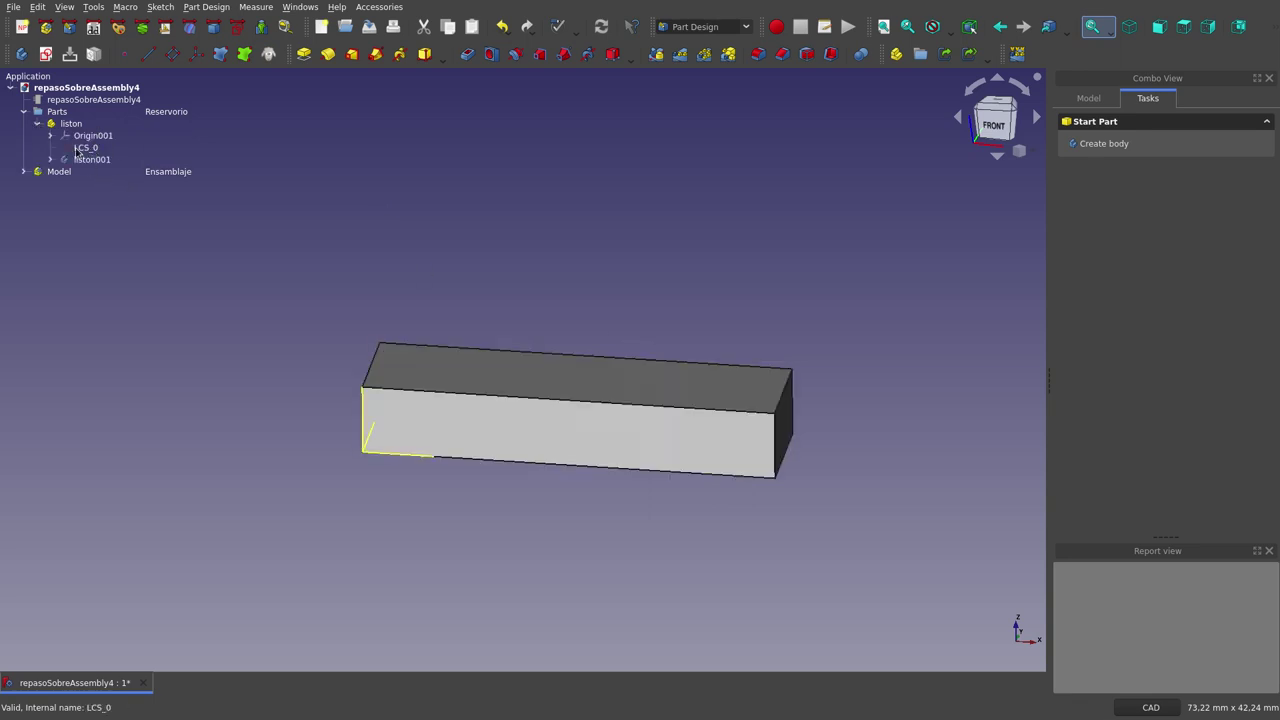
click(85, 150)
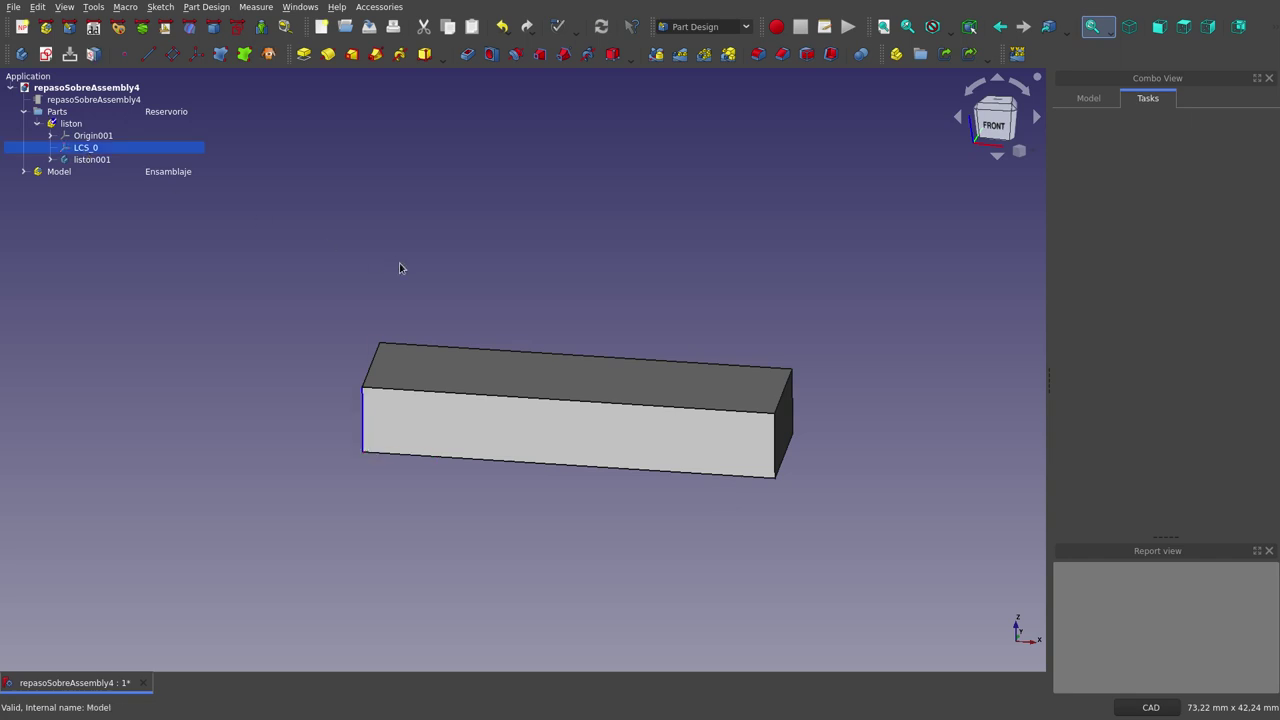
click(62, 172)
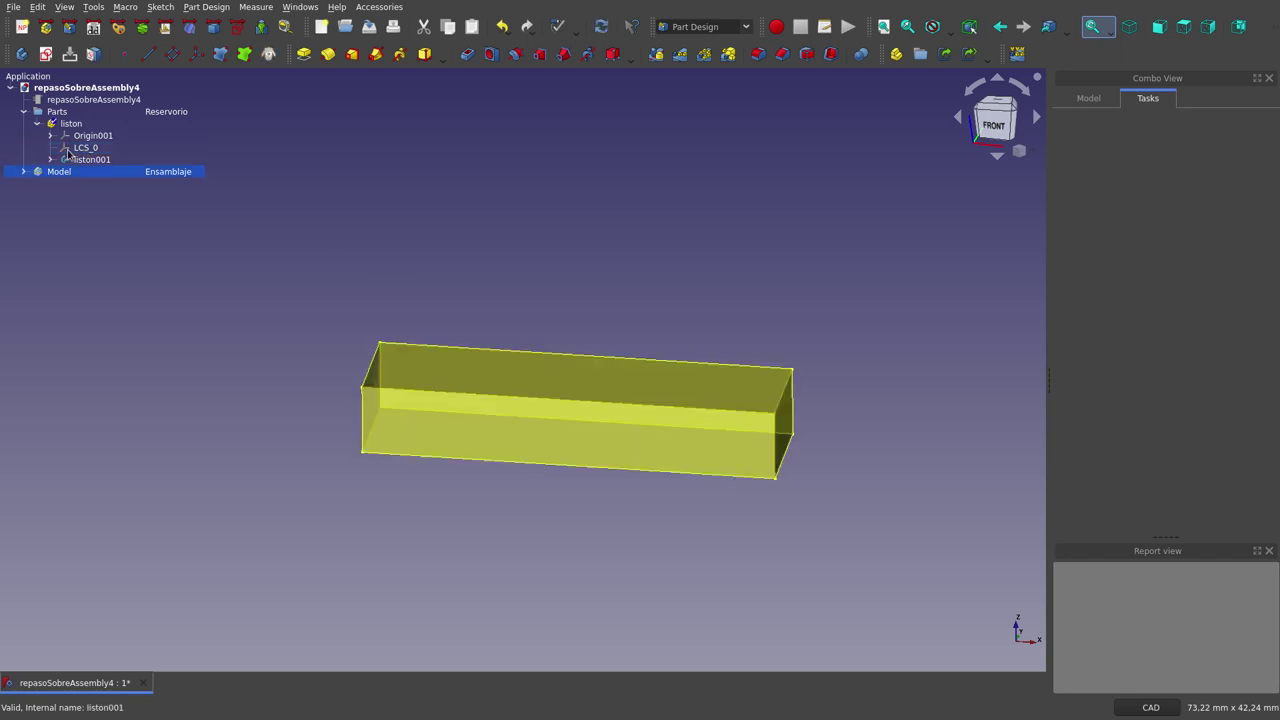
click(82, 148)
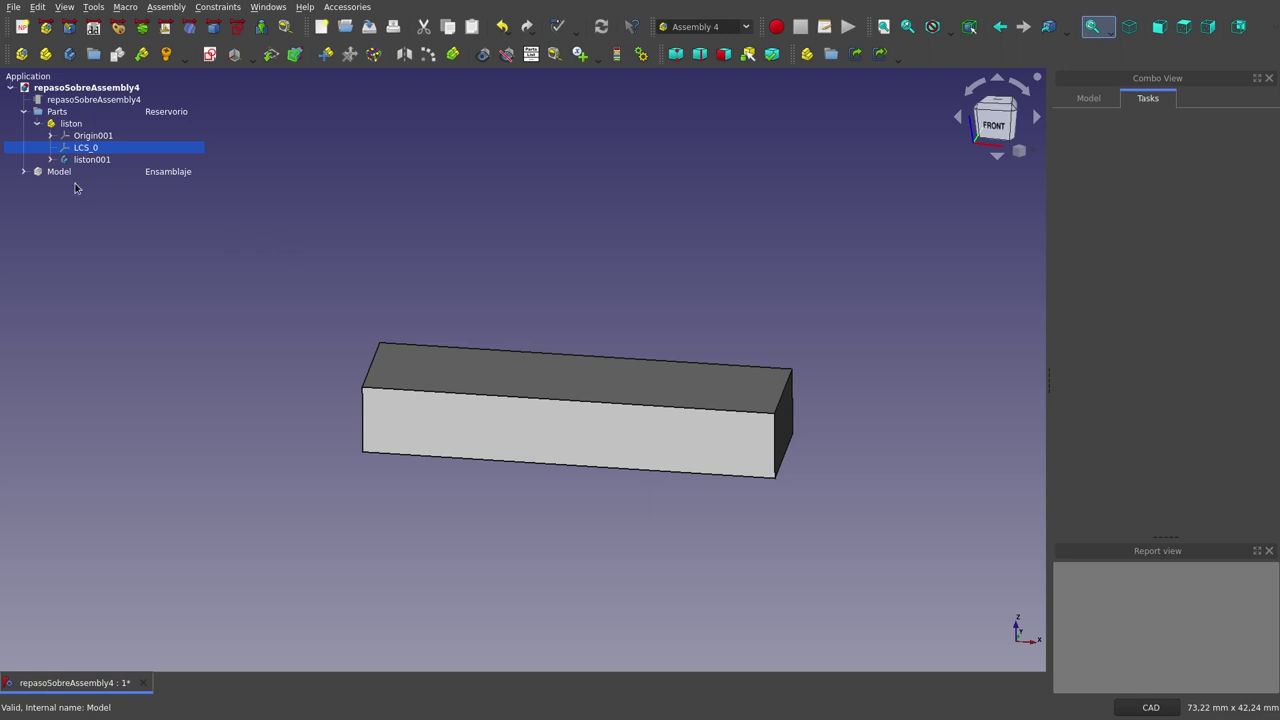
Hide the liston bar and expand the Model assembly to list LCS_Origin
click(71, 123)
key(space)
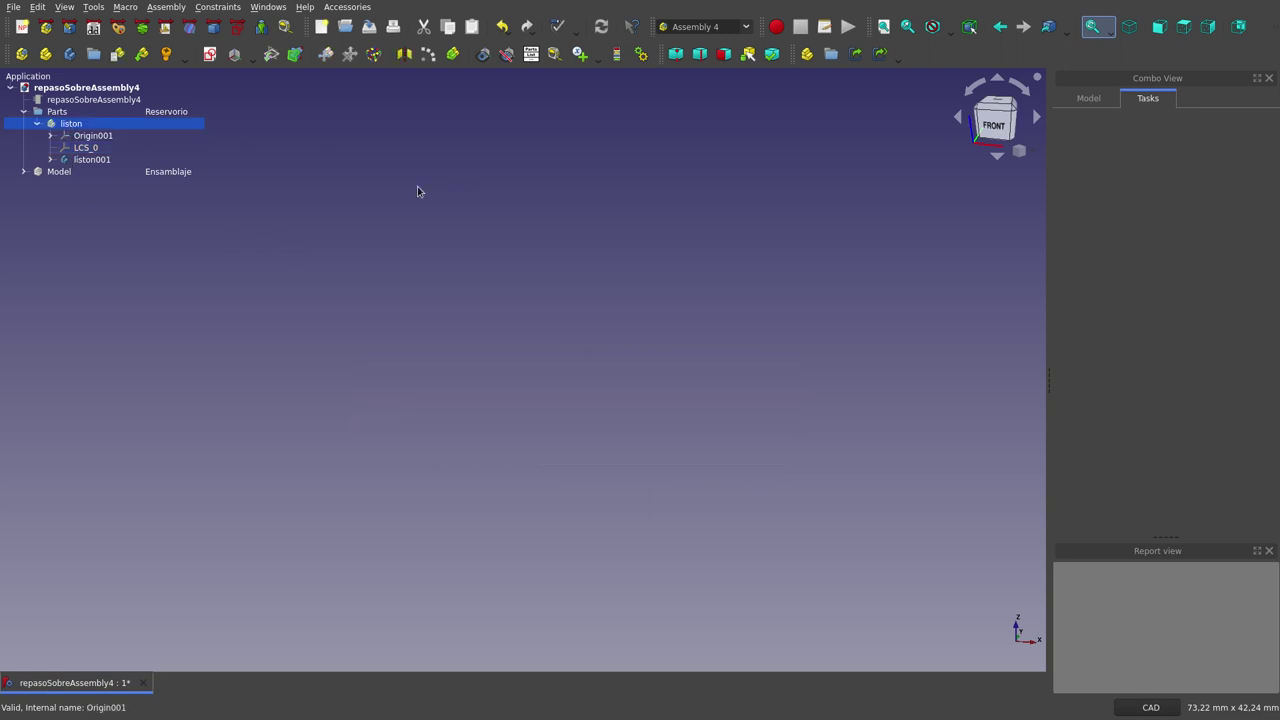
click(60, 173)
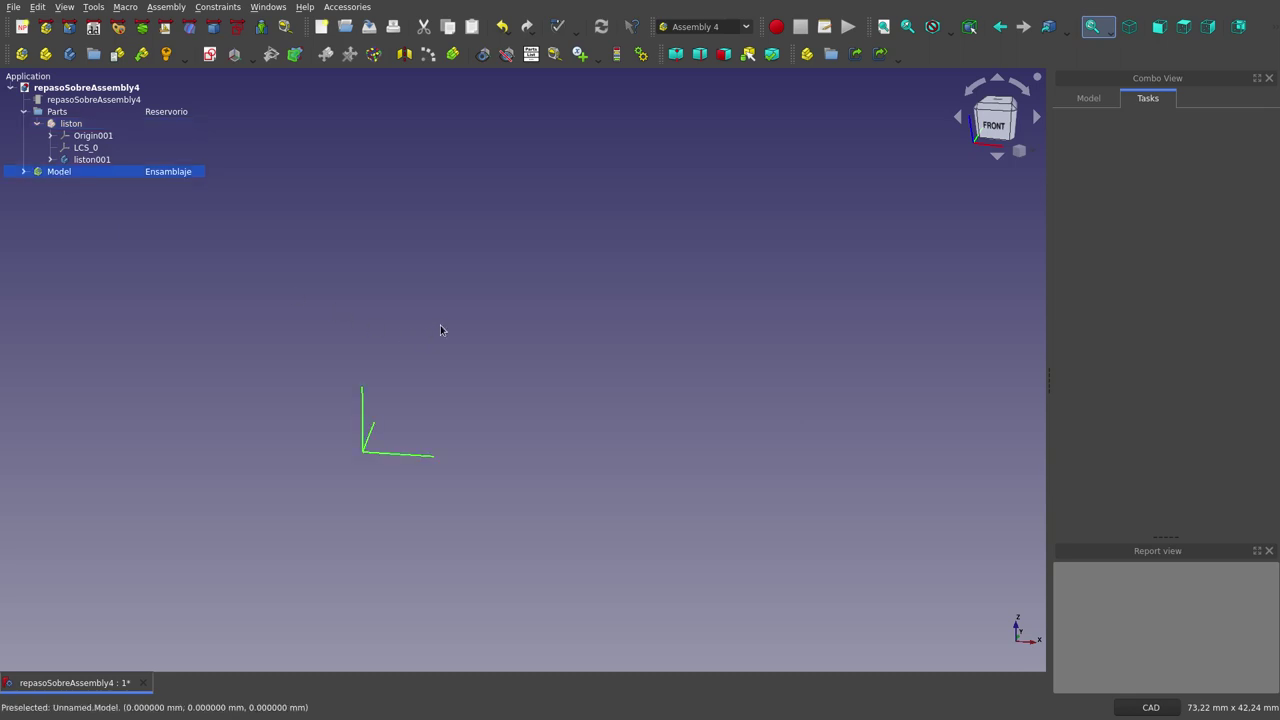
click(440, 330)
click(23, 171)
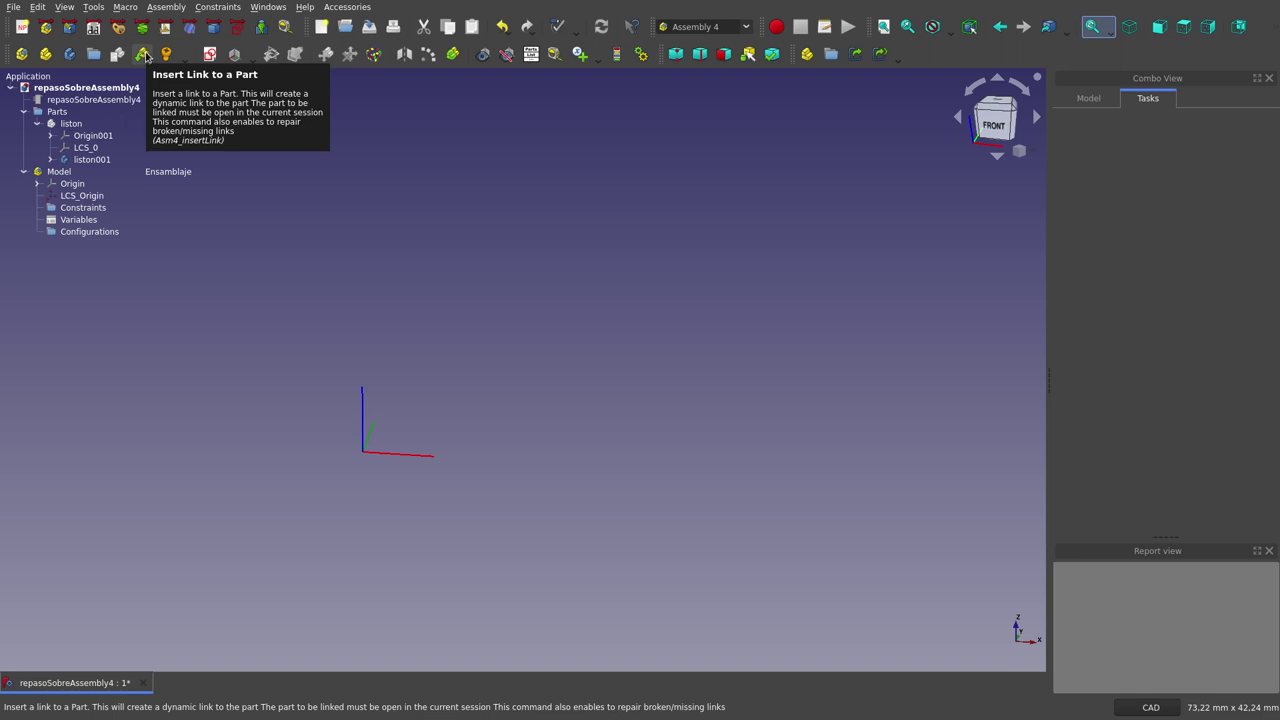
Insert a link to the liston part into Model, named listonA
click(143, 54)
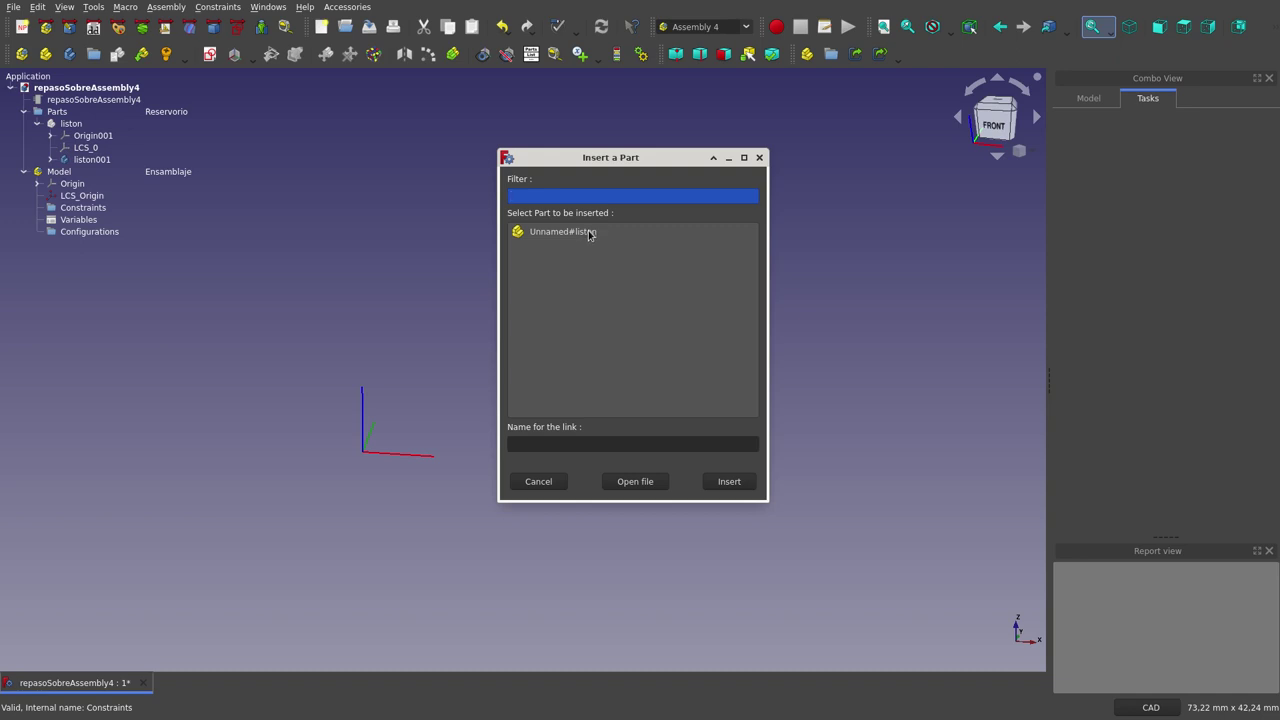
click(588, 234)
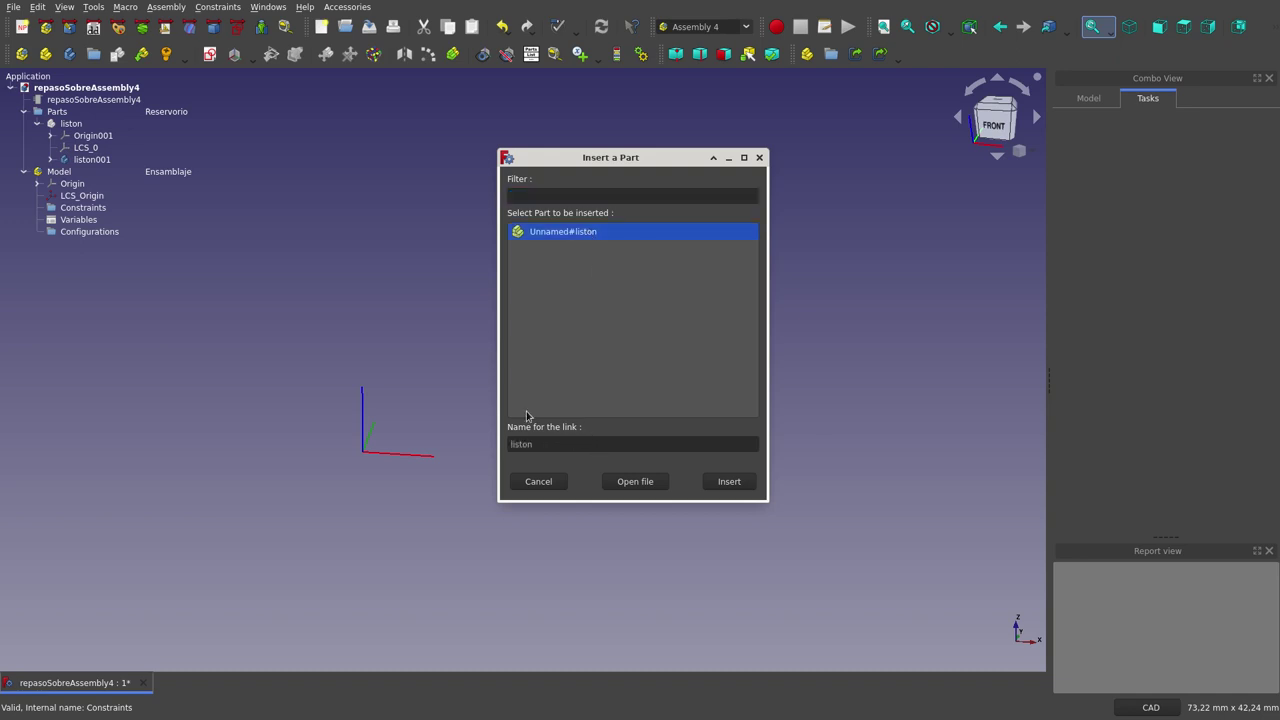
click(563, 443)
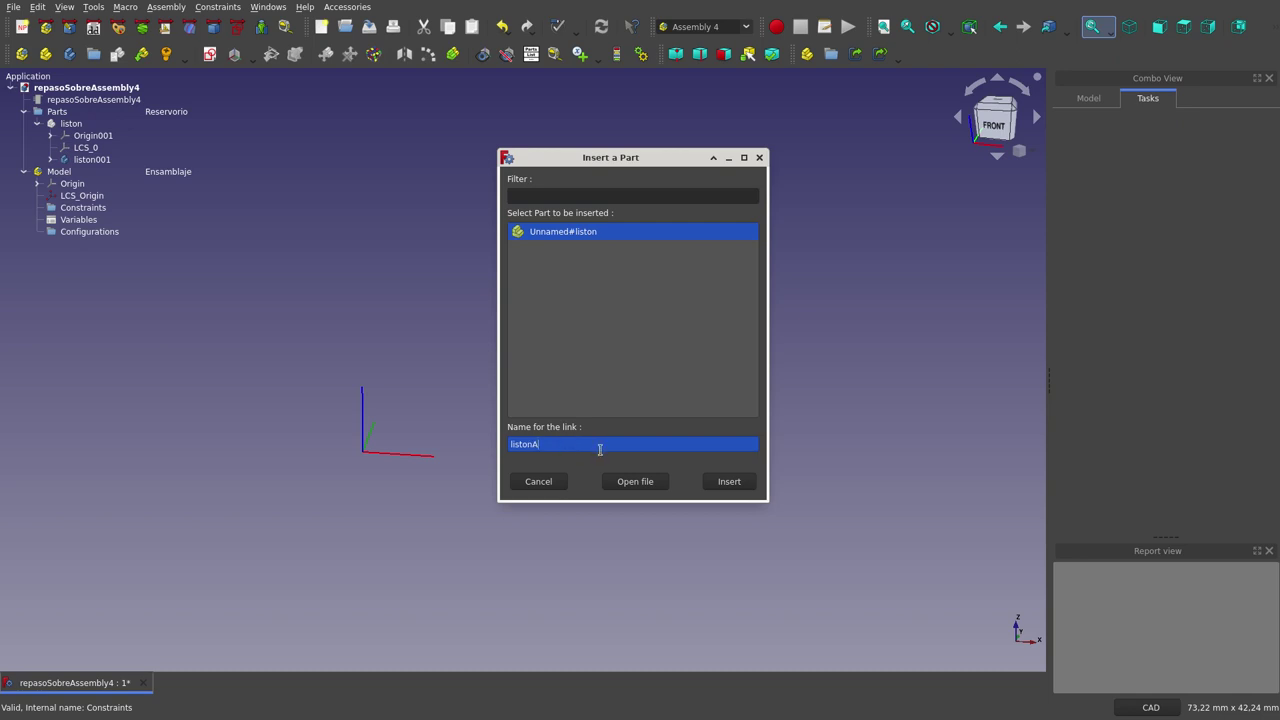
click(745, 485)
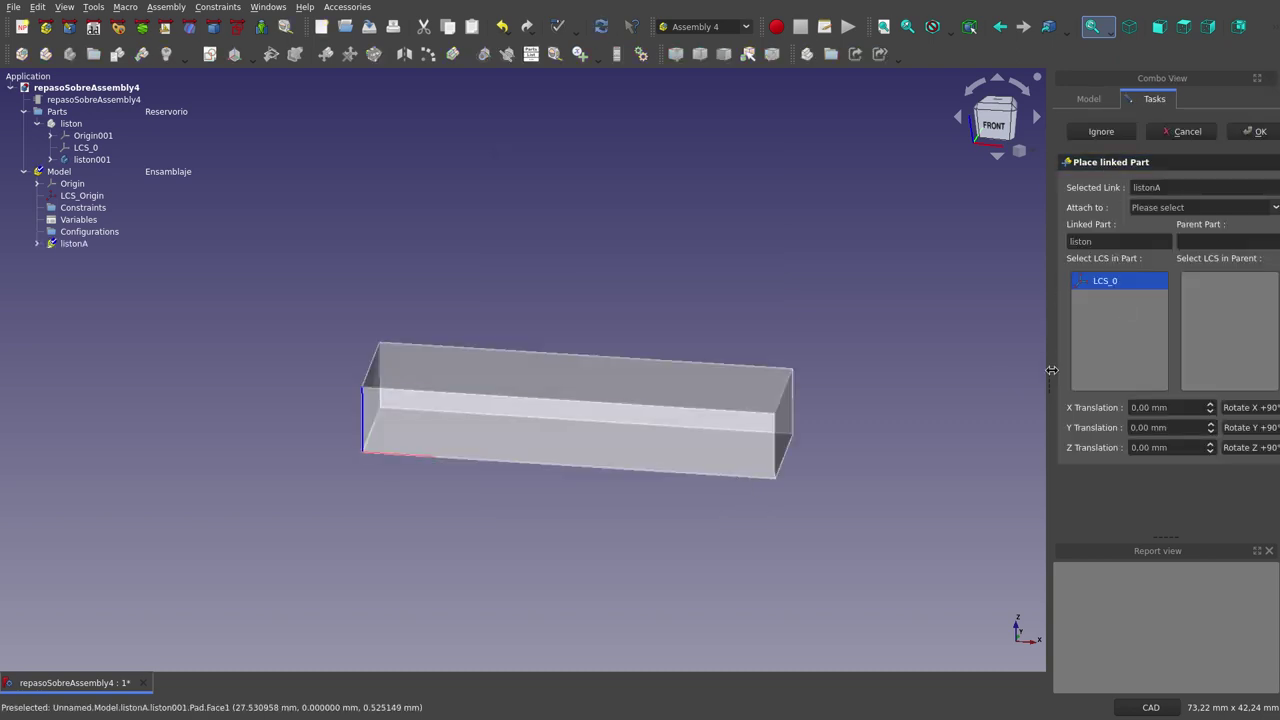
Attach listonA to the Parent Assembly, pairing its LCS_0 with LCS_Origin
drag(1052, 370, 966, 382)
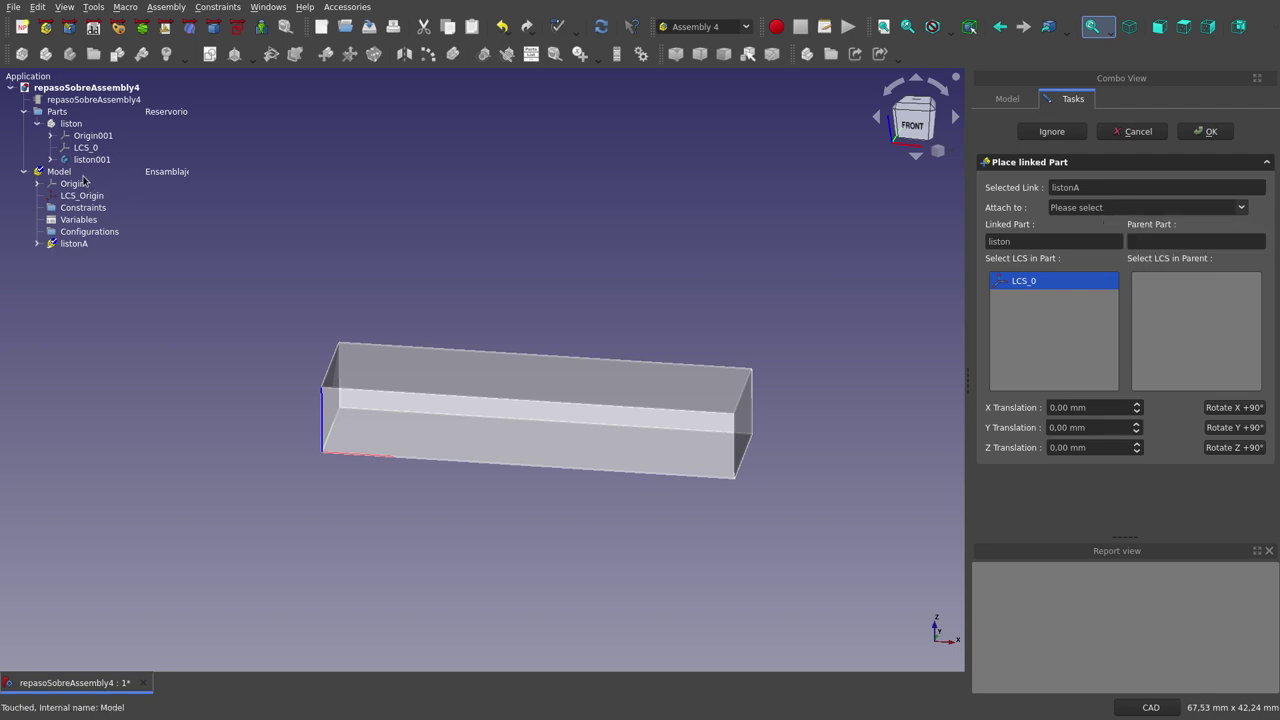
click(1118, 208)
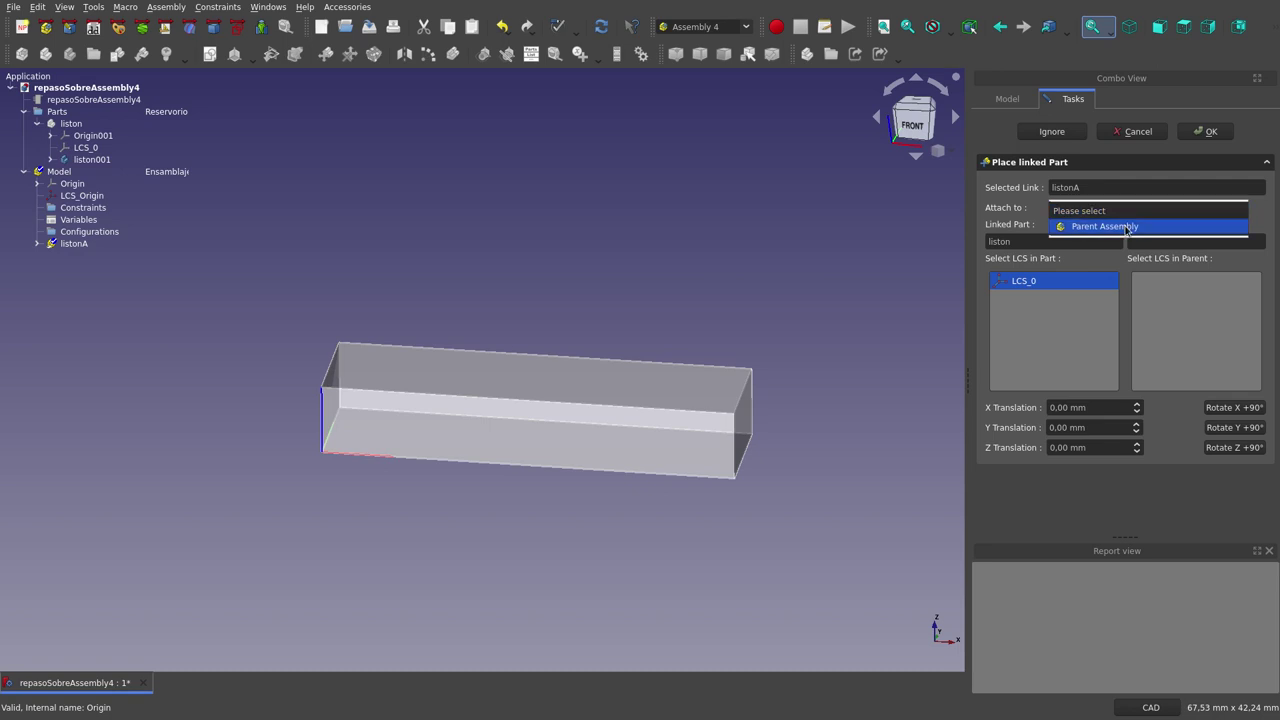
click(1127, 227)
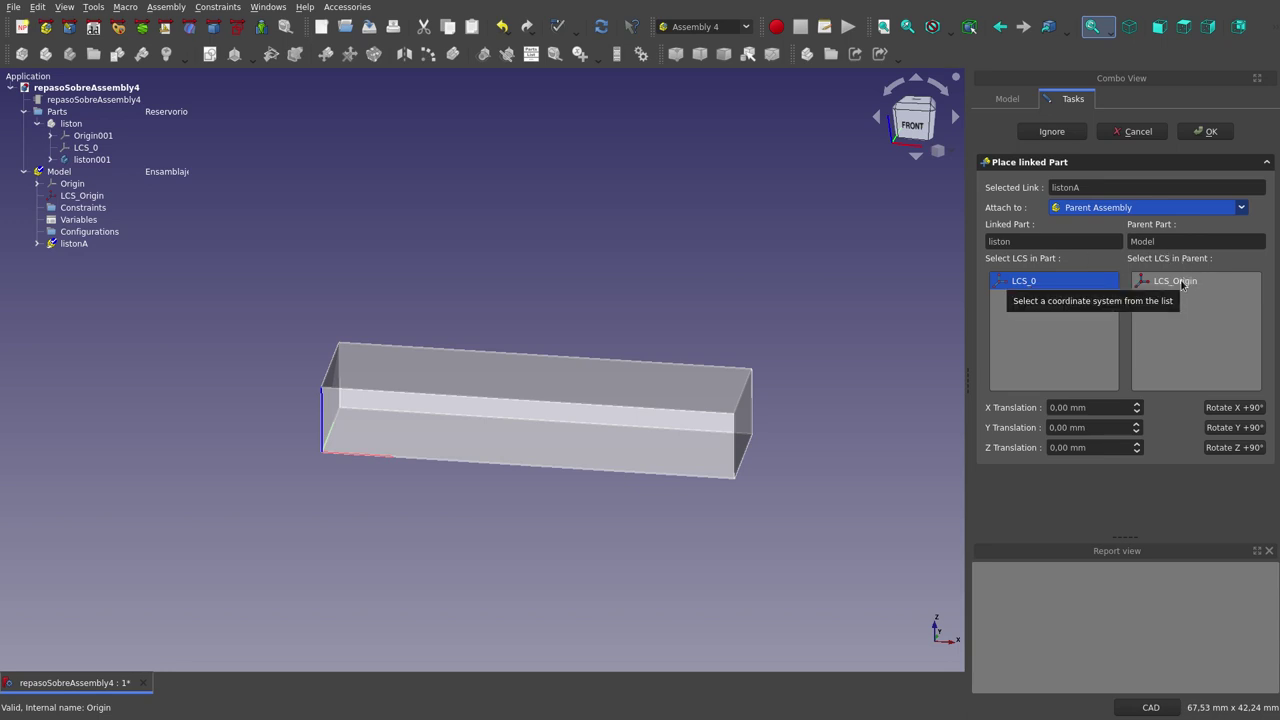
click(1182, 284)
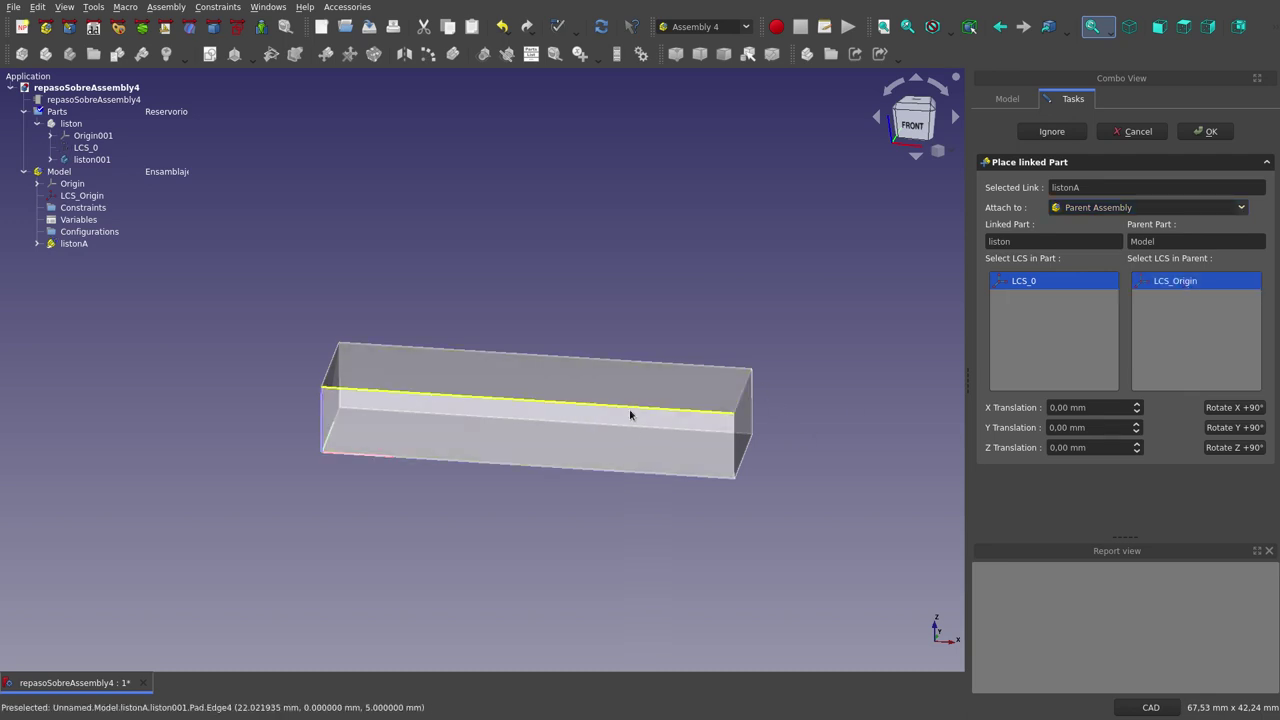
Confirm listonA's placement, inspect the bar, and collapse liston in the tree
click(1209, 132)
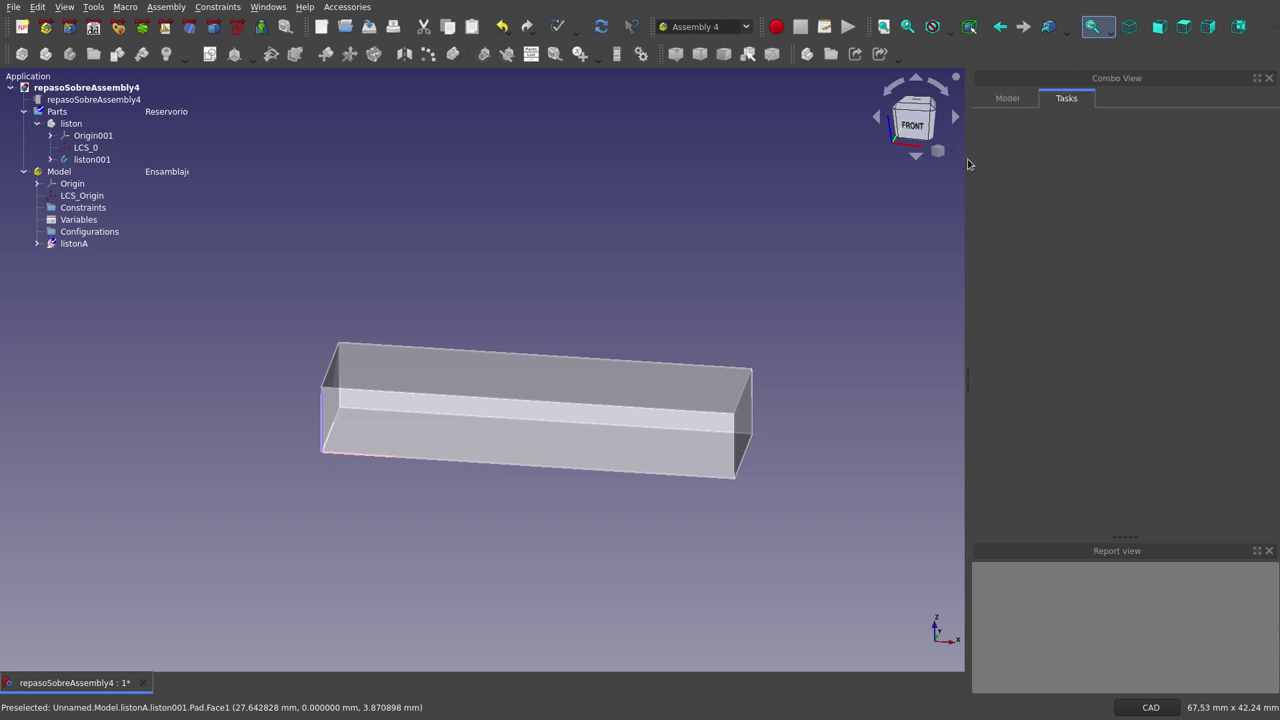
mouse_move(767, 273)
middle_down()
mouse_move(700, 334)
mouse_move(677, 303)
mouse_move(761, 278)
middle_up()
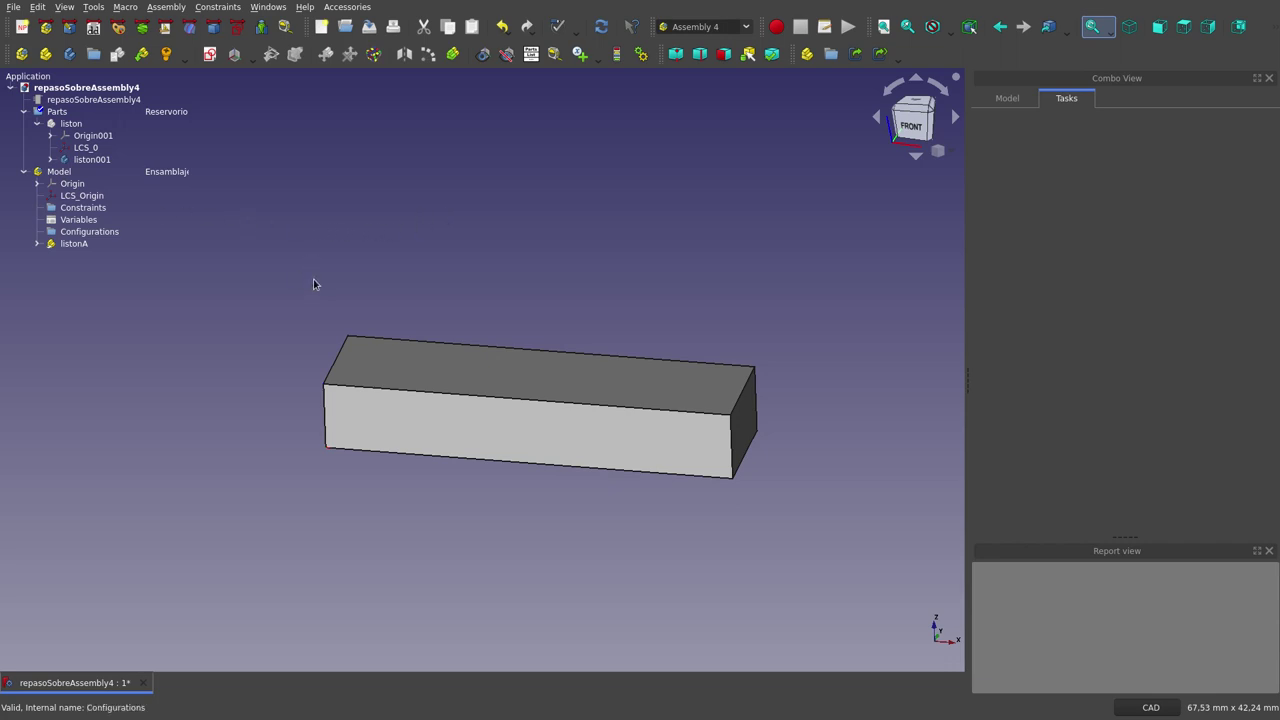
click(37, 123)
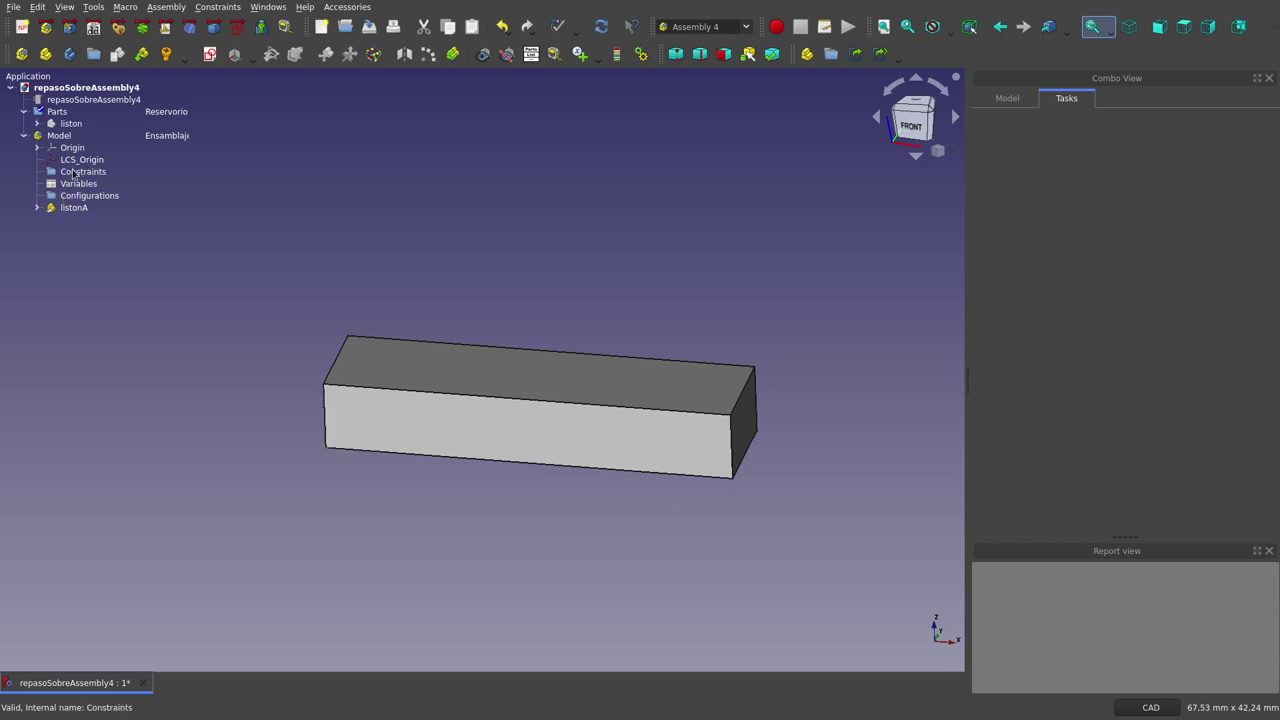
Locate LCS_Origin, expand listonA, and toggle the visibility of its LCS_0
click(78, 163)
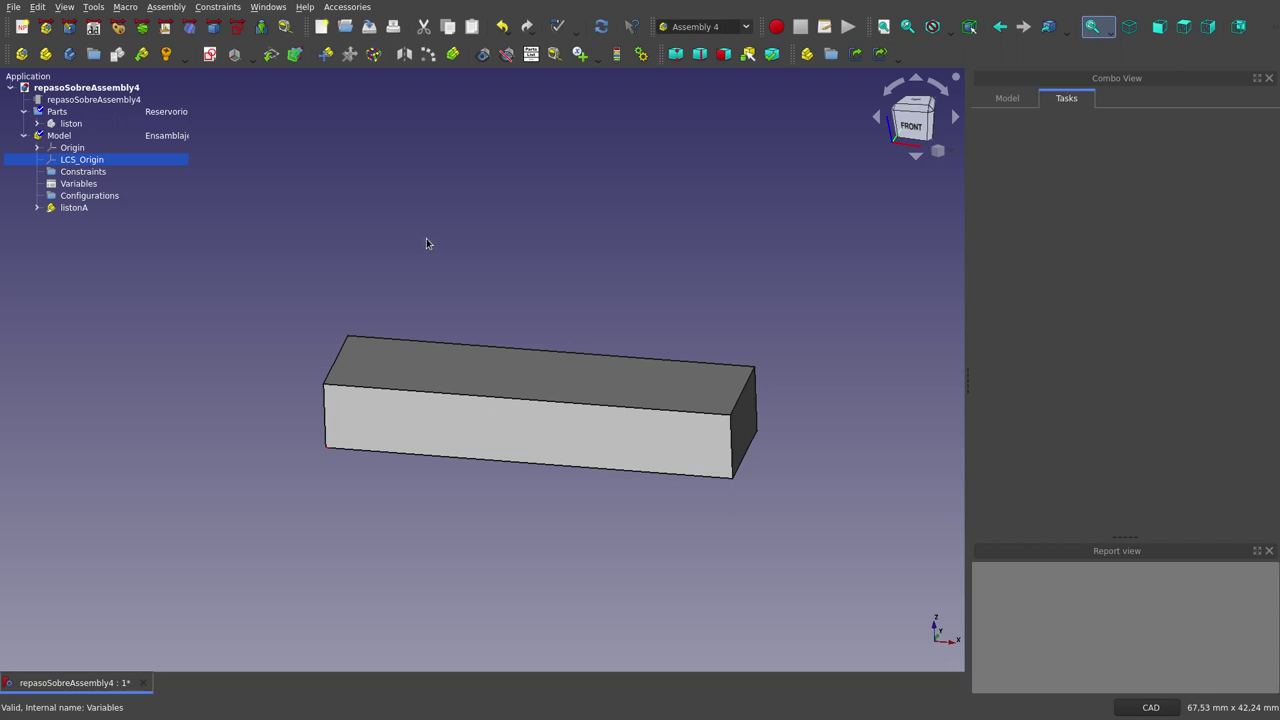
mouse_move(440, 331)
middle_down()
mouse_move(569, 291)
mouse_move(543, 291)
middle_up()
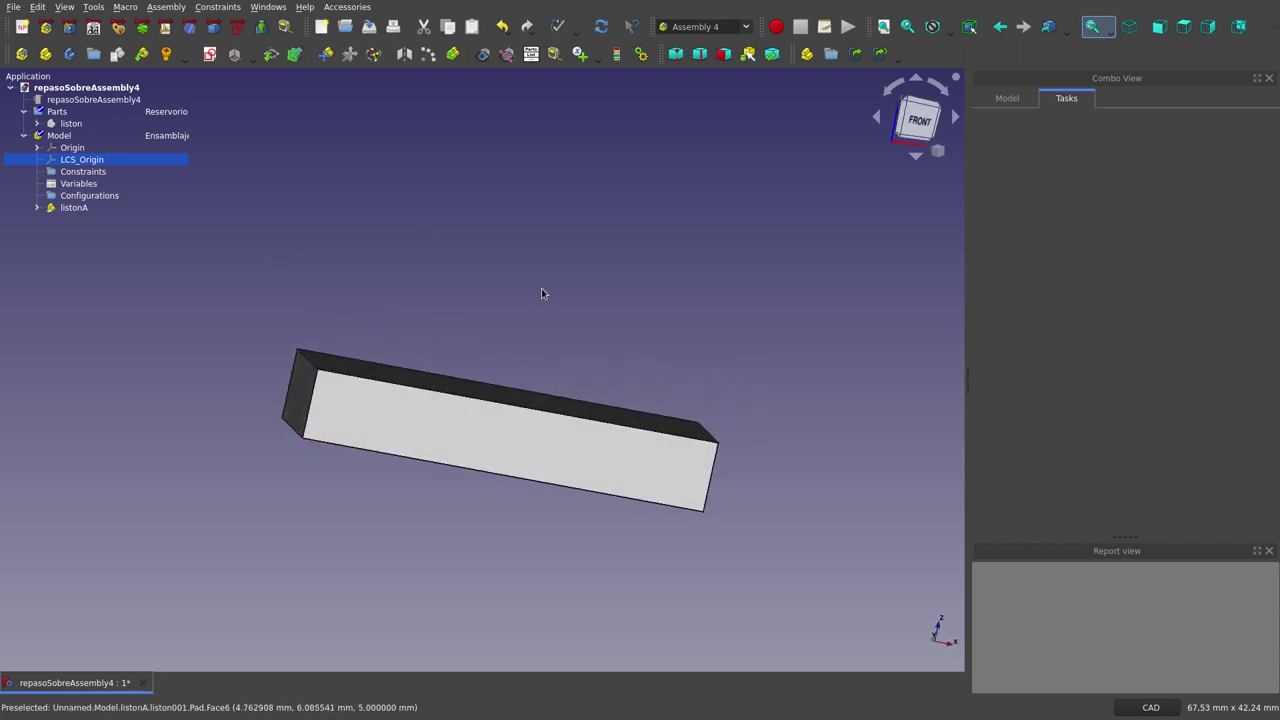
click(37, 208)
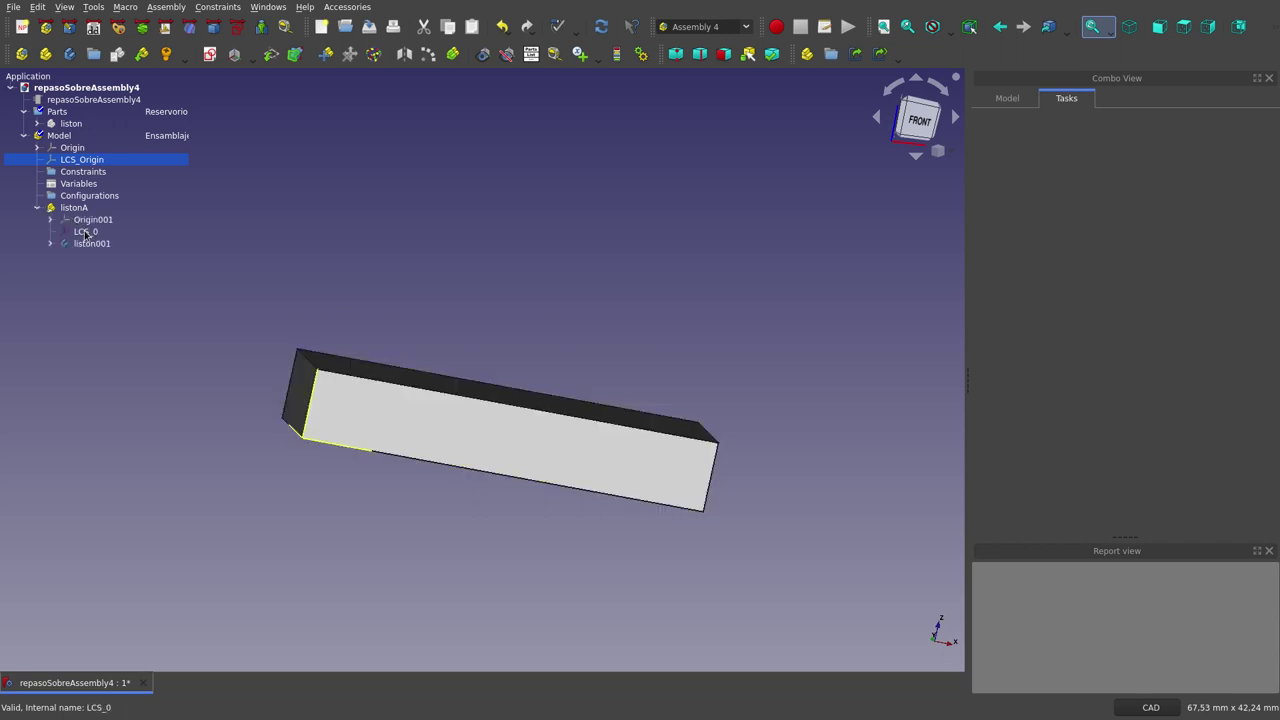
click(85, 231)
key(space)
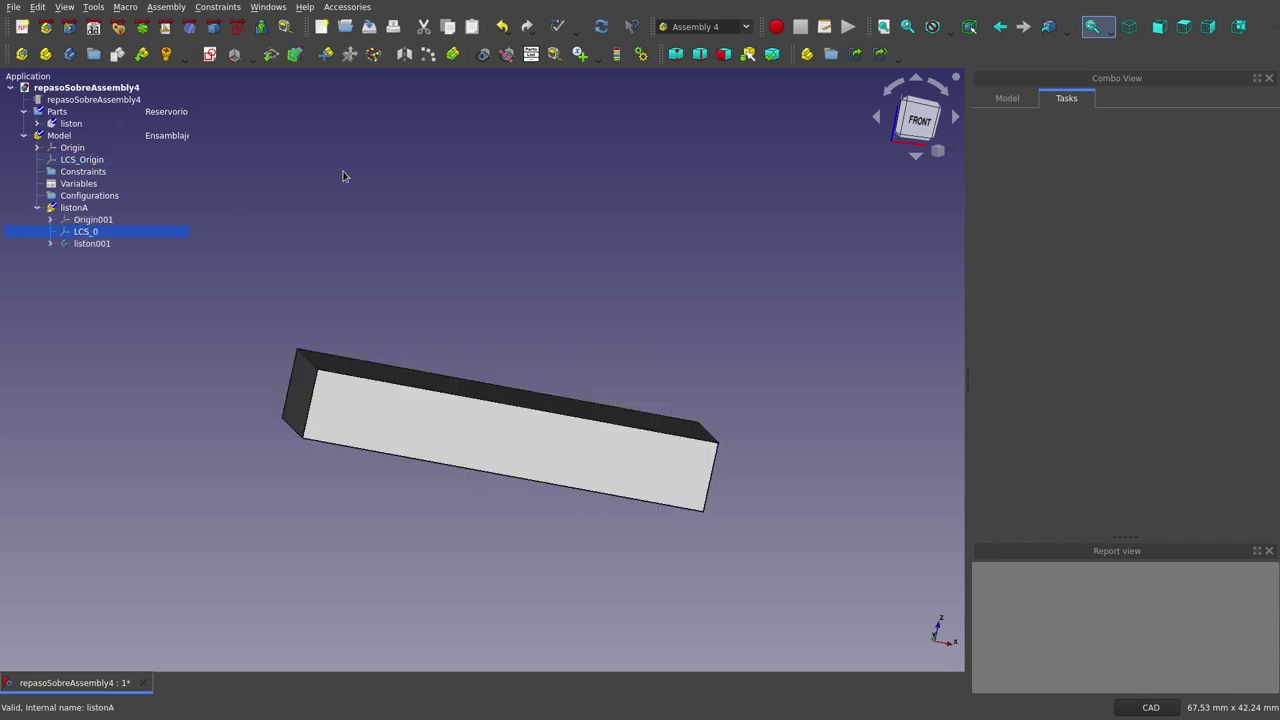
Compare LCS_0 with LCS_Origin to confirm they coincide at the bar's corner, from a frontal view
click(96, 165)
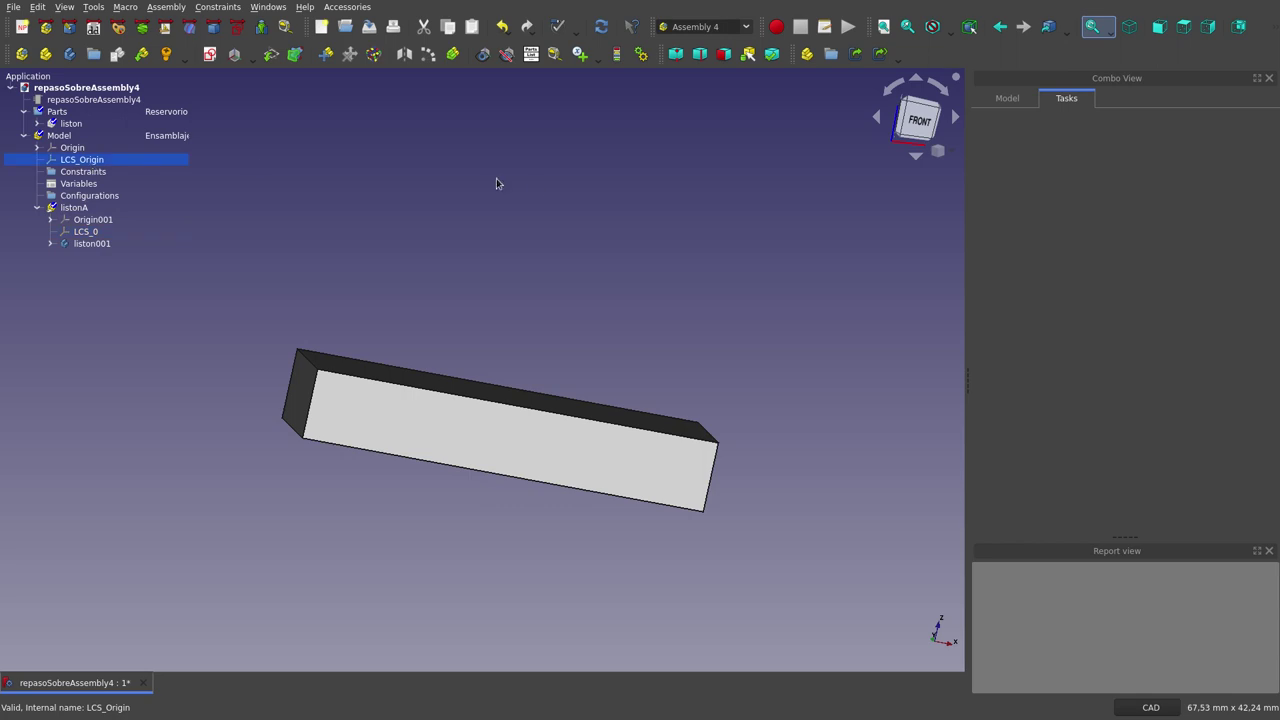
click(86, 232)
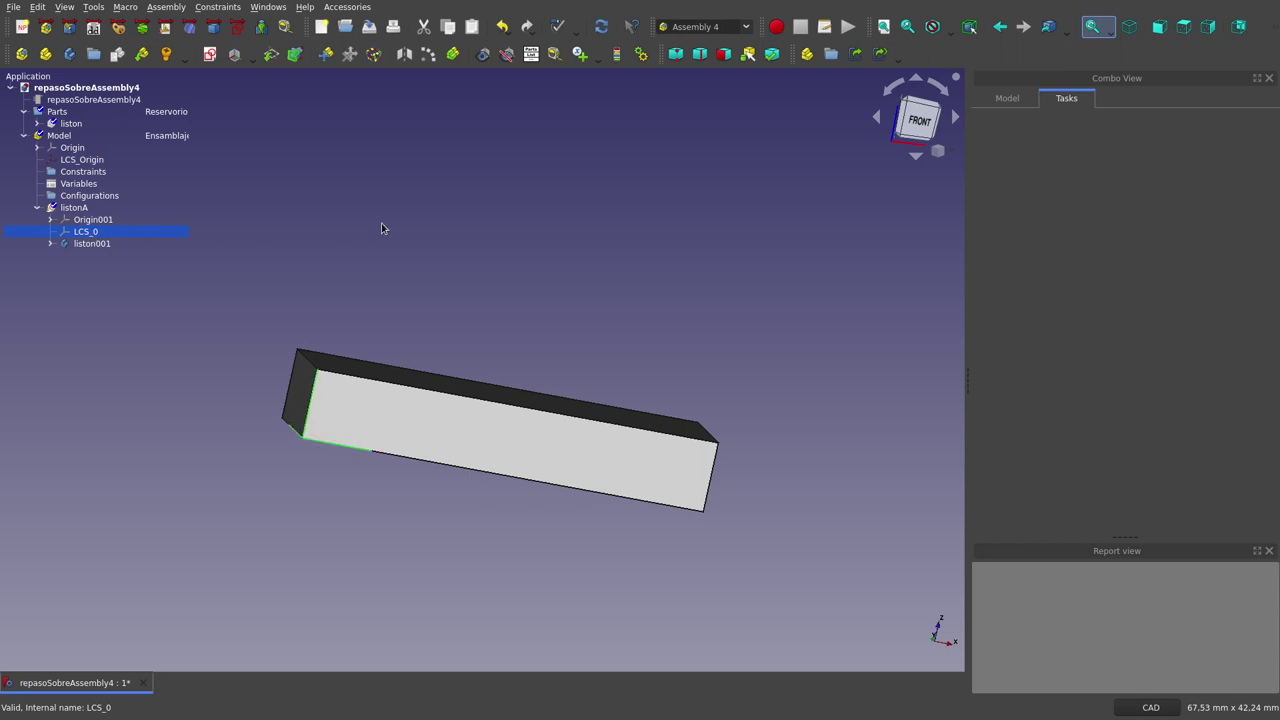
middle_drag(523, 234, 474, 265)
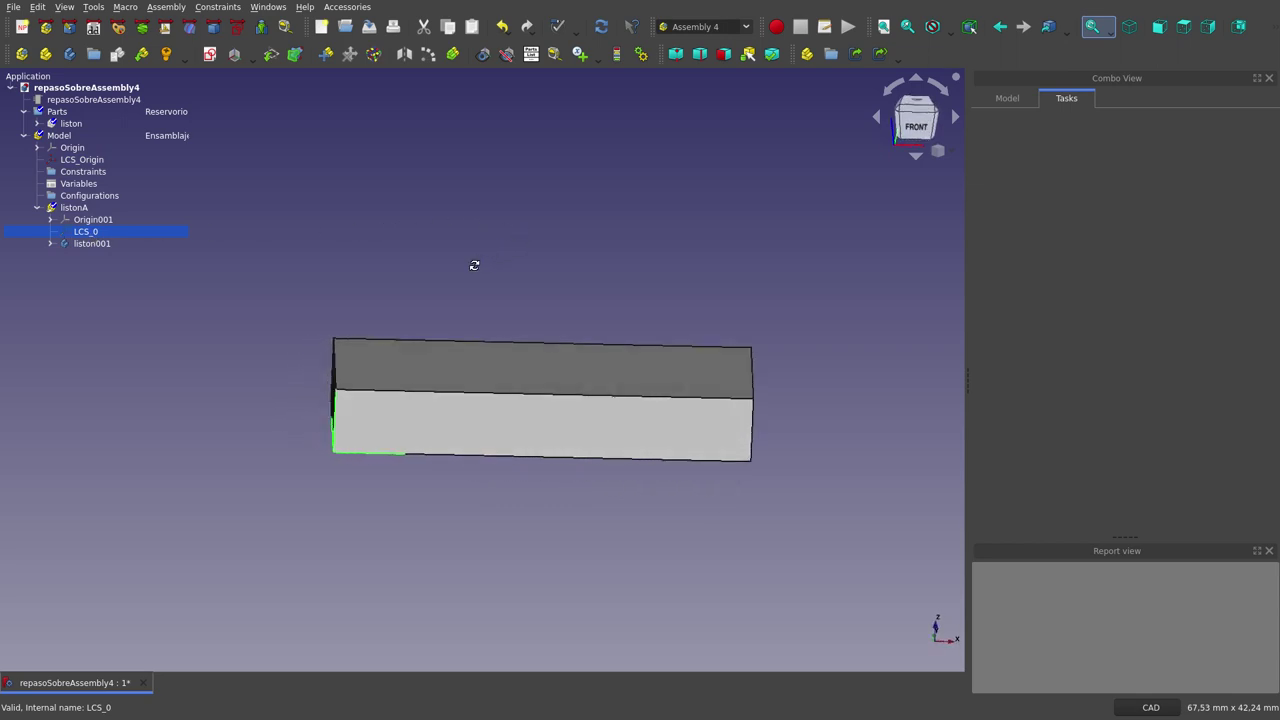